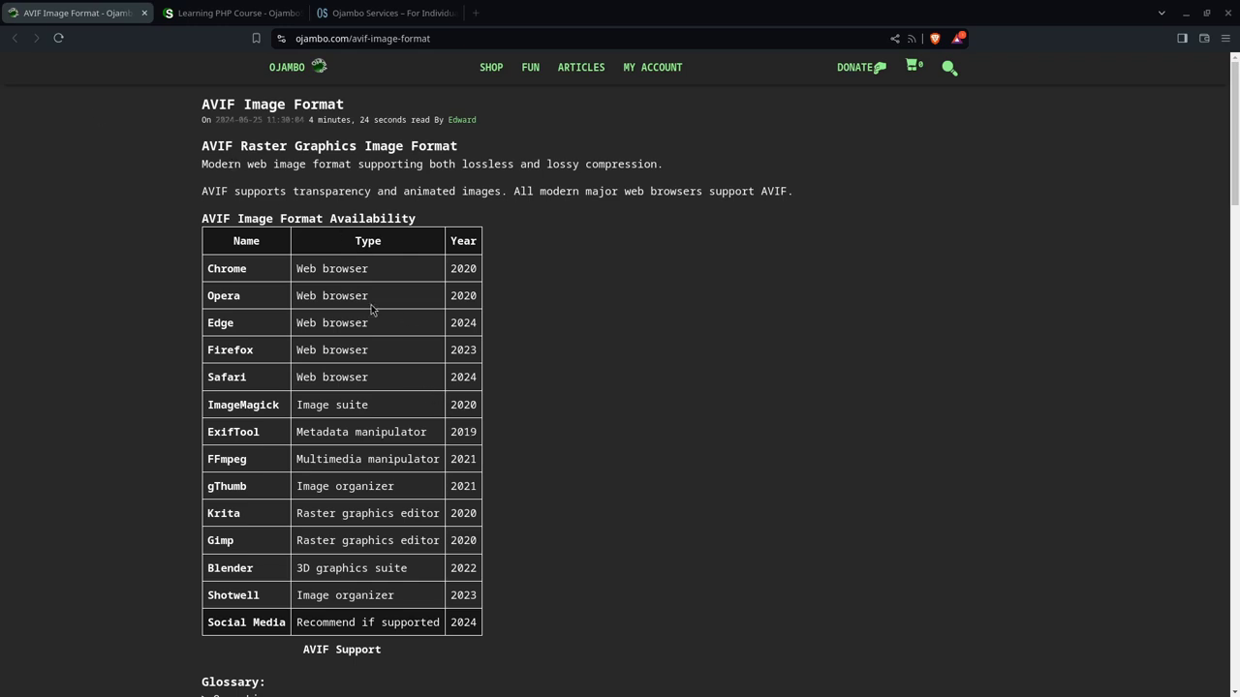
Scroll the AVIF Image Format article past its availability table to the Glossary and Screenshots banner.
{"action": "scroll", "coordinate": [461, 401], "scroll_direction": "down", "scroll_amount": 2}
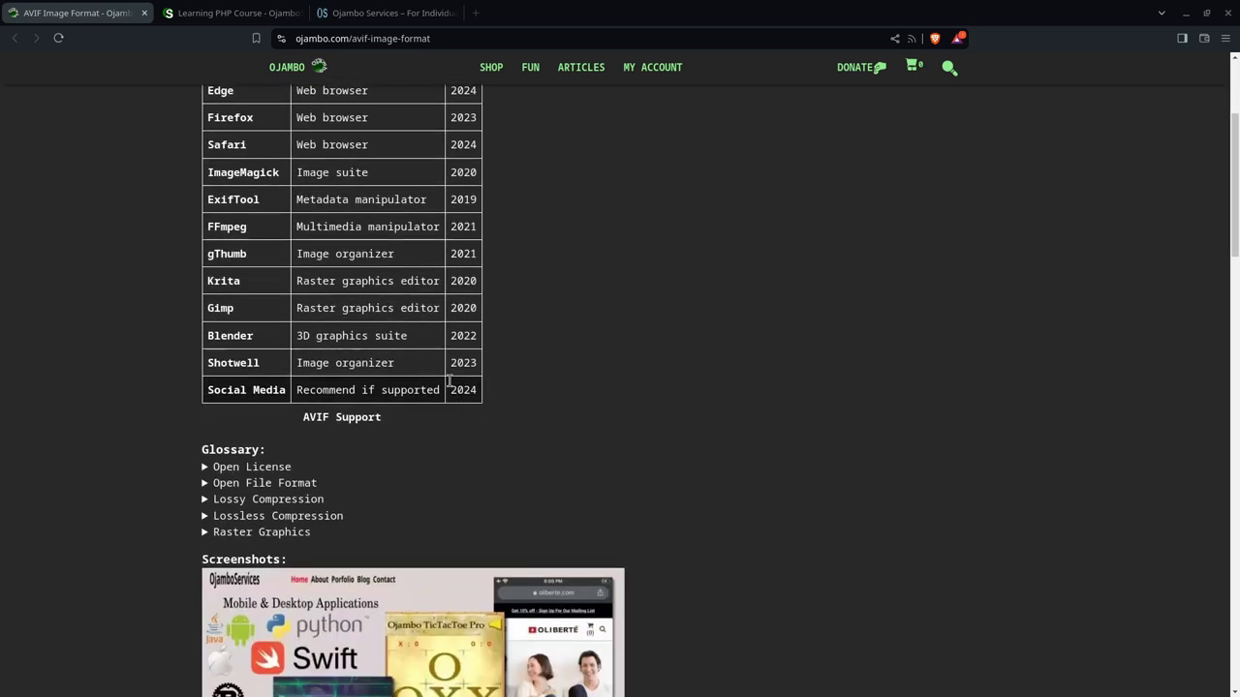
{"action": "scroll", "coordinate": [446, 383], "scroll_direction": "down", "scroll_amount": 1}
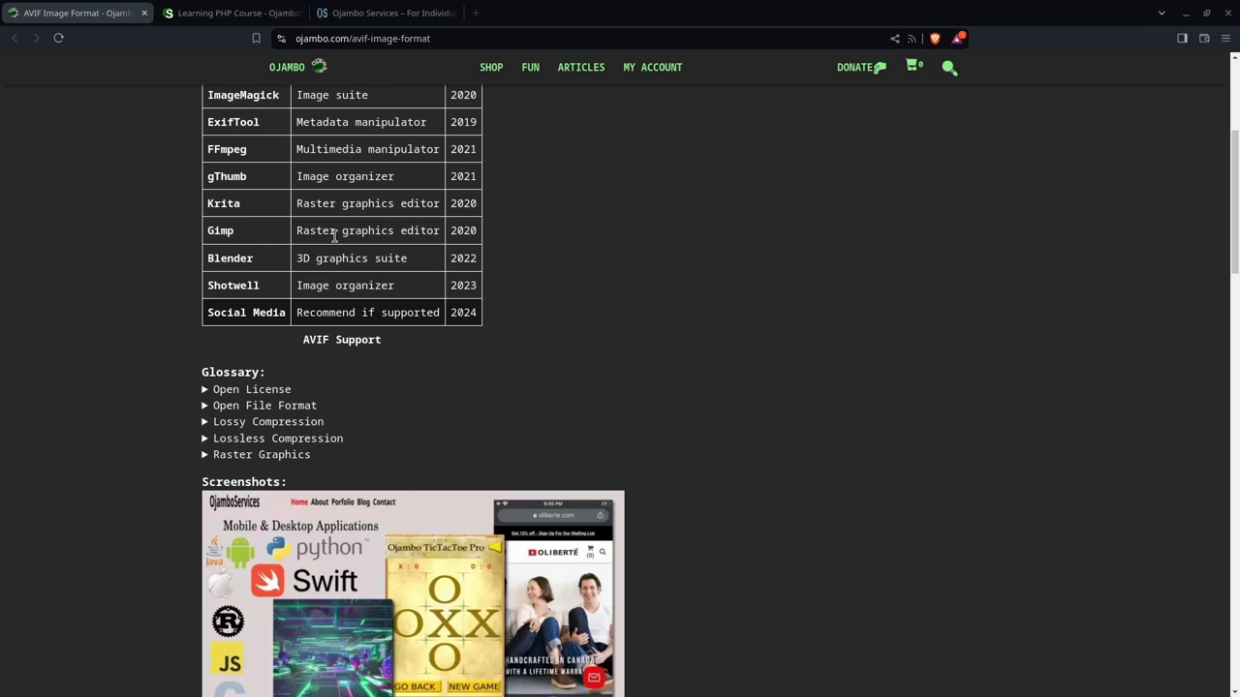
{"action": "scroll", "coordinate": [335, 236], "scroll_direction": "down", "scroll_amount": 2}
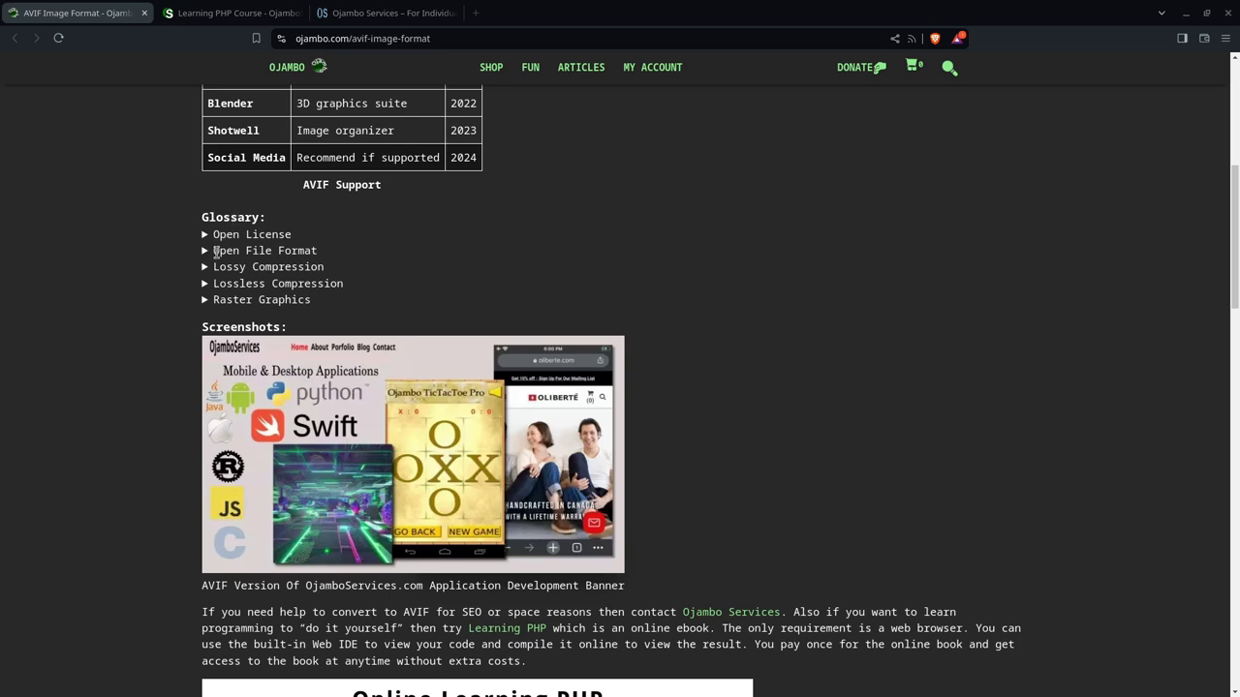
{"action": "scroll", "coordinate": [292, 395], "scroll_direction": "down", "scroll_amount": 1}
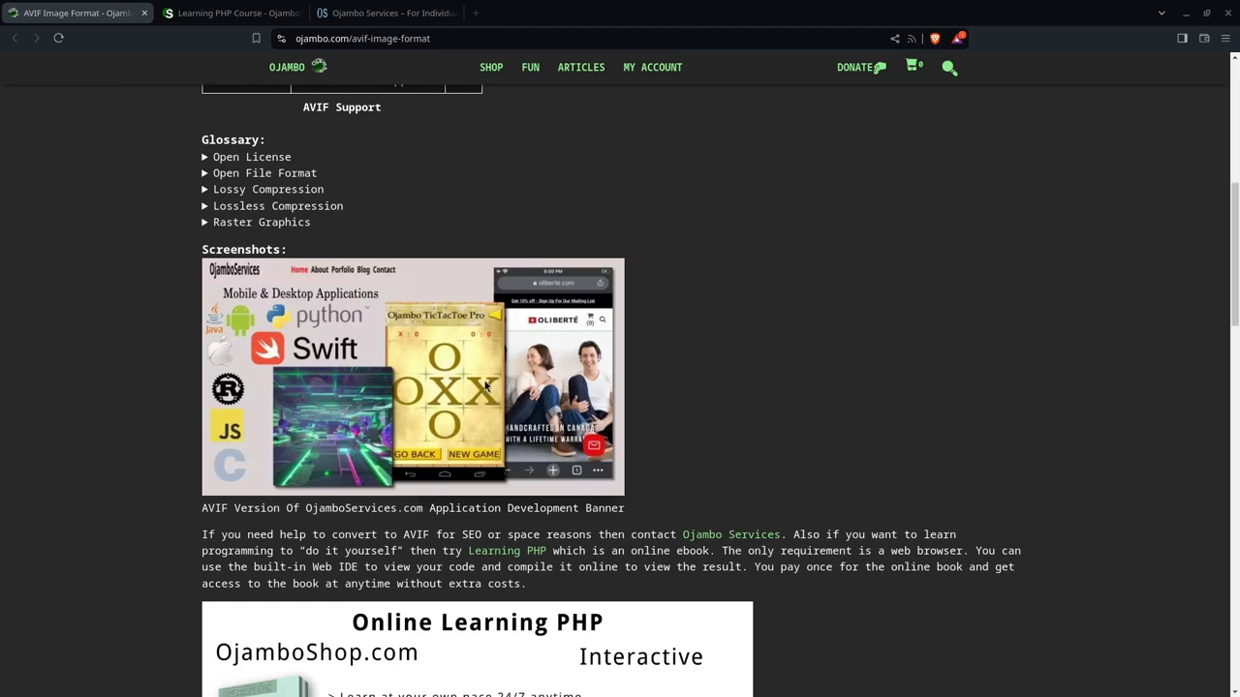
{"action": "left_click", "coordinate": [237, 14]}
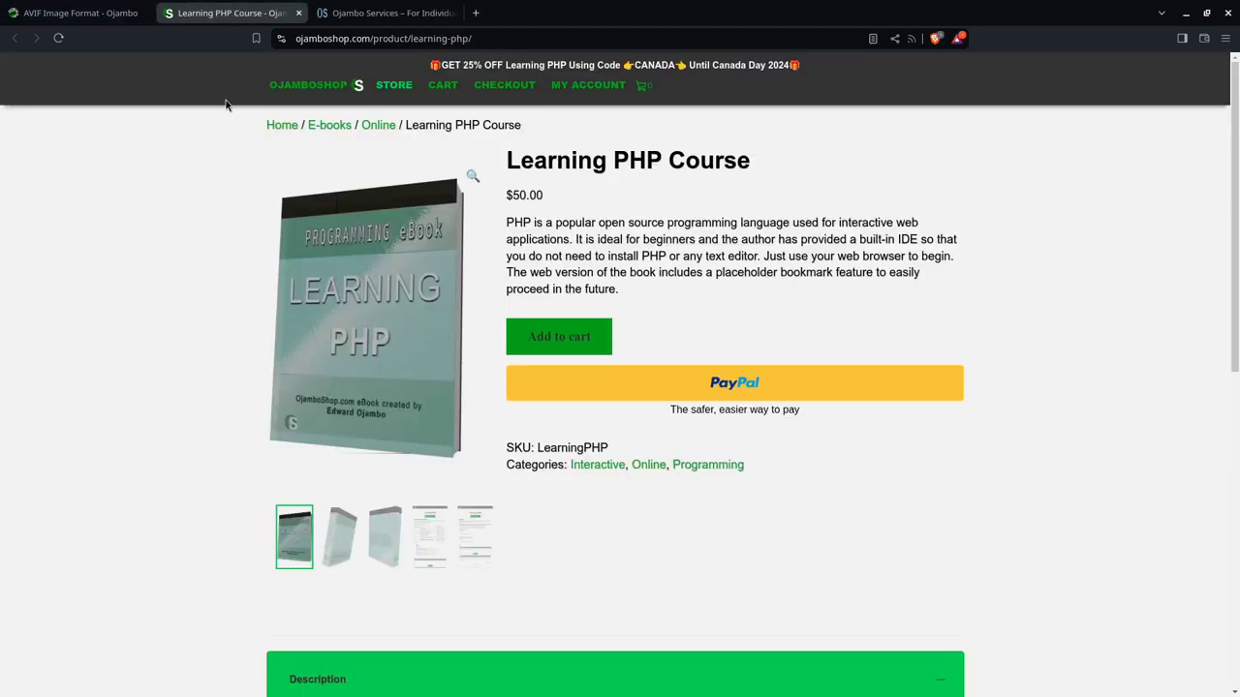
{"action": "scroll", "coordinate": [233, 349], "scroll_direction": "down", "scroll_amount": 2}
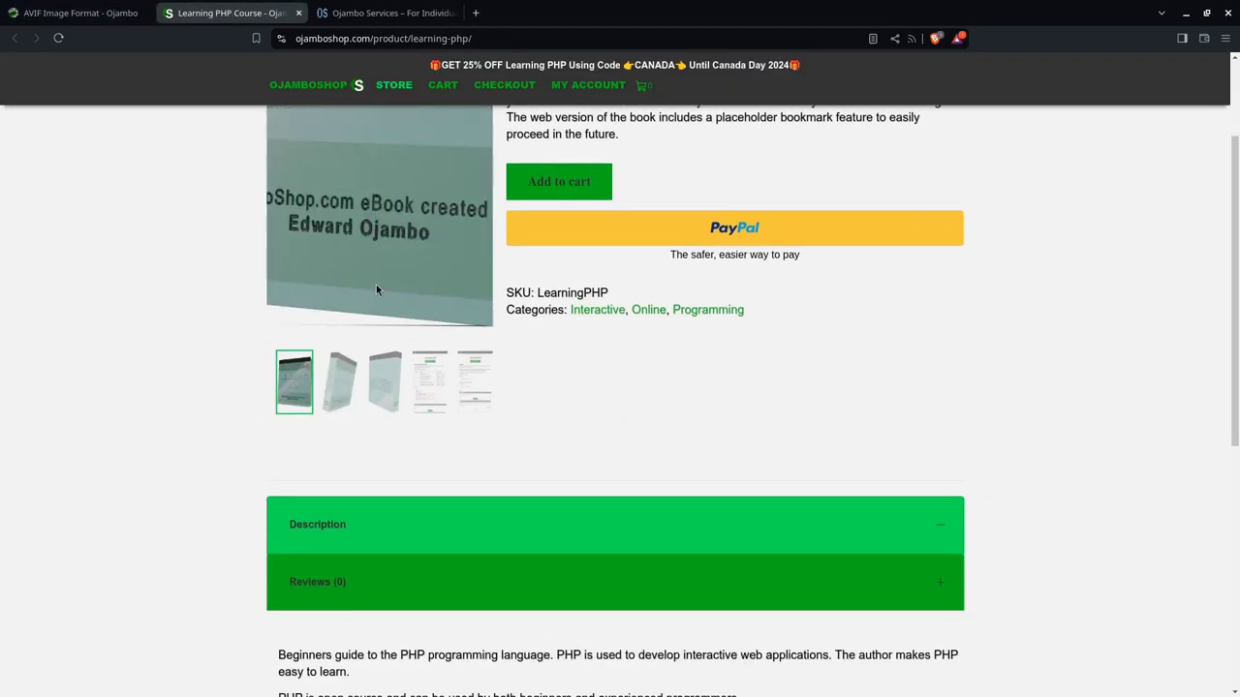
{"action": "scroll", "coordinate": [274, 377], "scroll_direction": "down", "scroll_amount": 2}
{"action": "scroll", "coordinate": [274, 377], "scroll_direction": "down", "scroll_amount": 3}
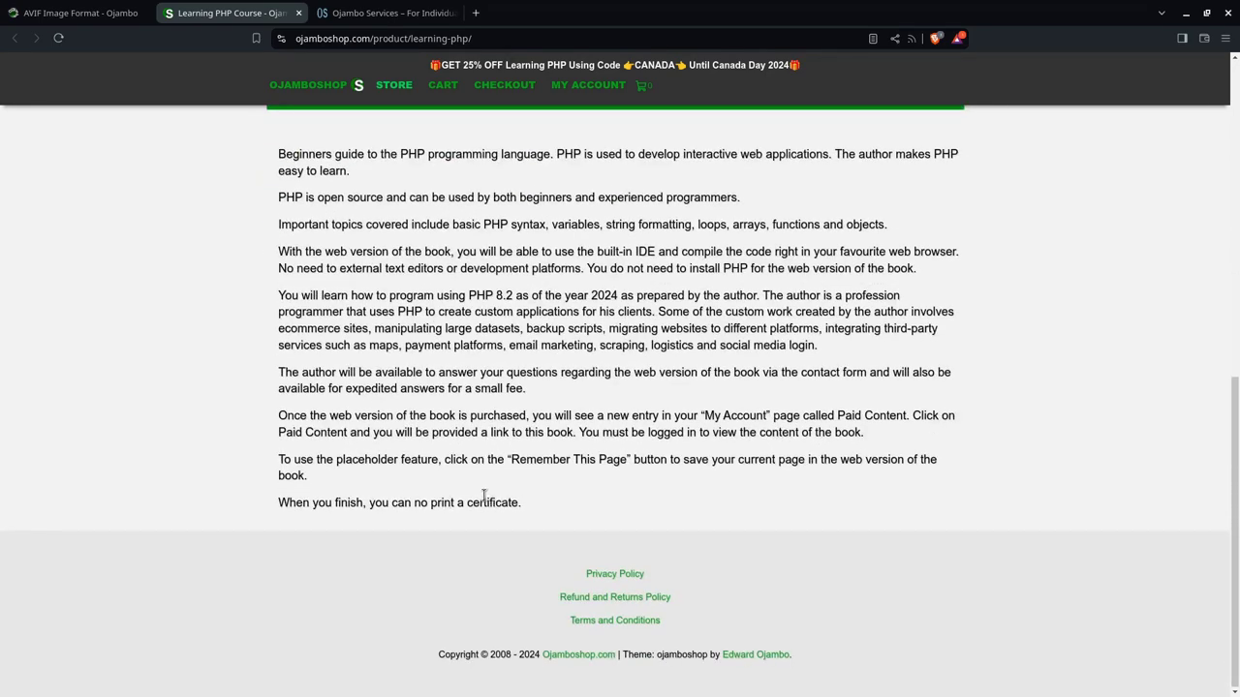
{"action": "scroll", "coordinate": [184, 200], "scroll_direction": "up", "scroll_amount": 2}
{"action": "scroll", "coordinate": [184, 200], "scroll_direction": "up", "scroll_amount": 2}
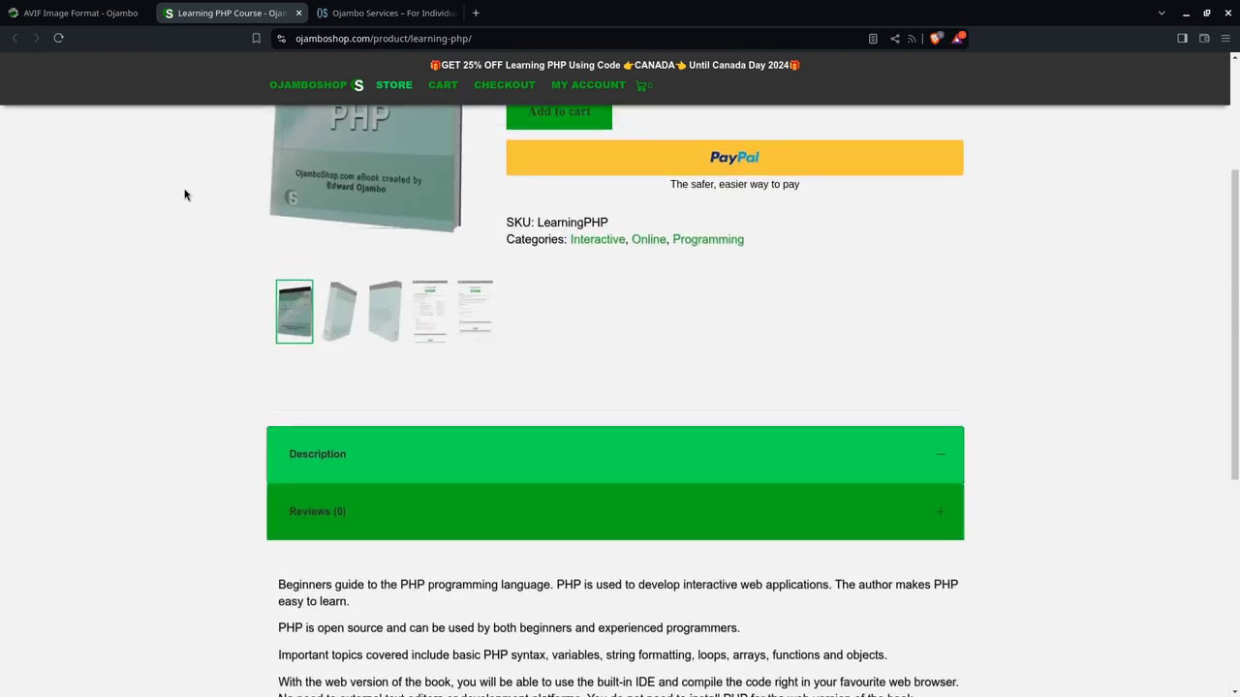
{"action": "scroll", "coordinate": [184, 200], "scroll_direction": "up", "scroll_amount": 2}
{"action": "left_click", "coordinate": [409, 14]}
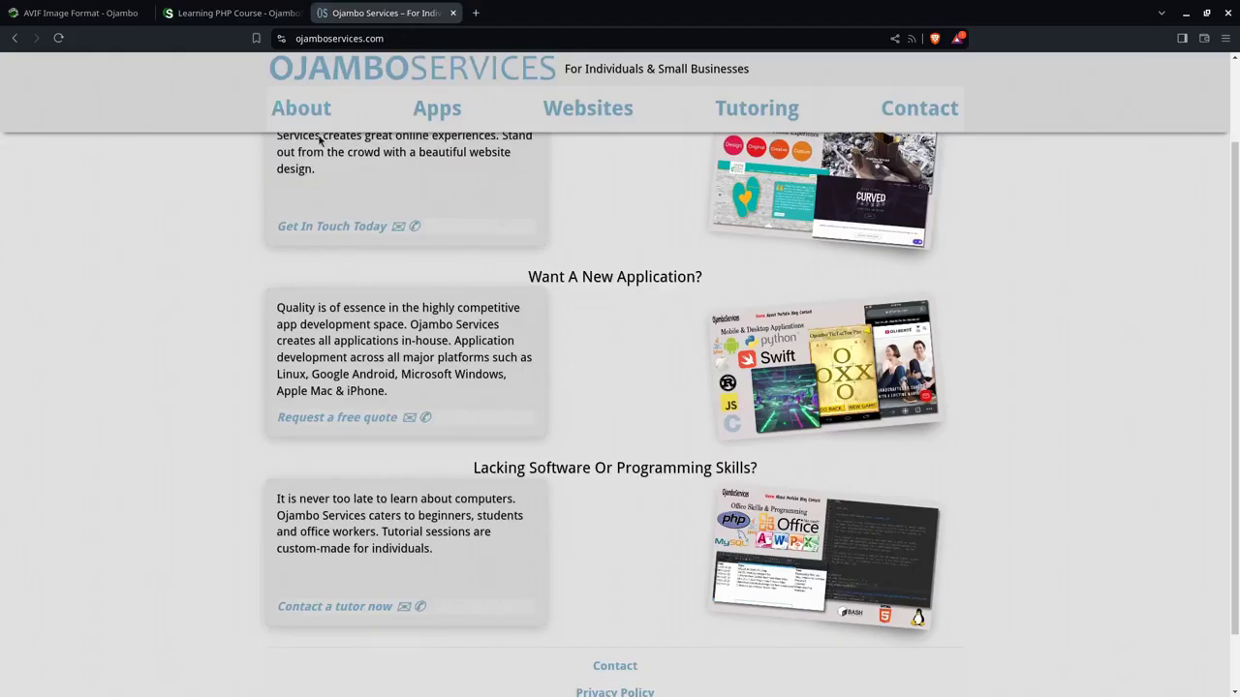
{"action": "scroll", "coordinate": [617, 413], "scroll_direction": "up", "scroll_amount": 1}
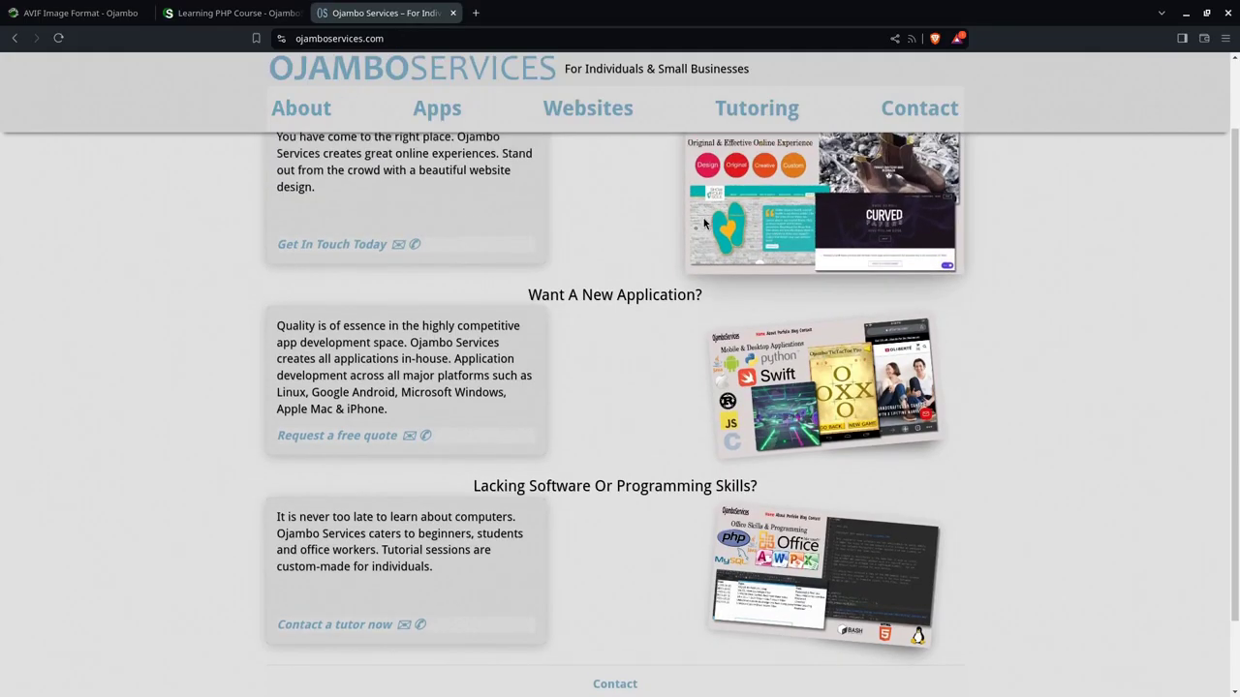
{"action": "scroll", "coordinate": [614, 429], "scroll_direction": "down", "scroll_amount": 2}
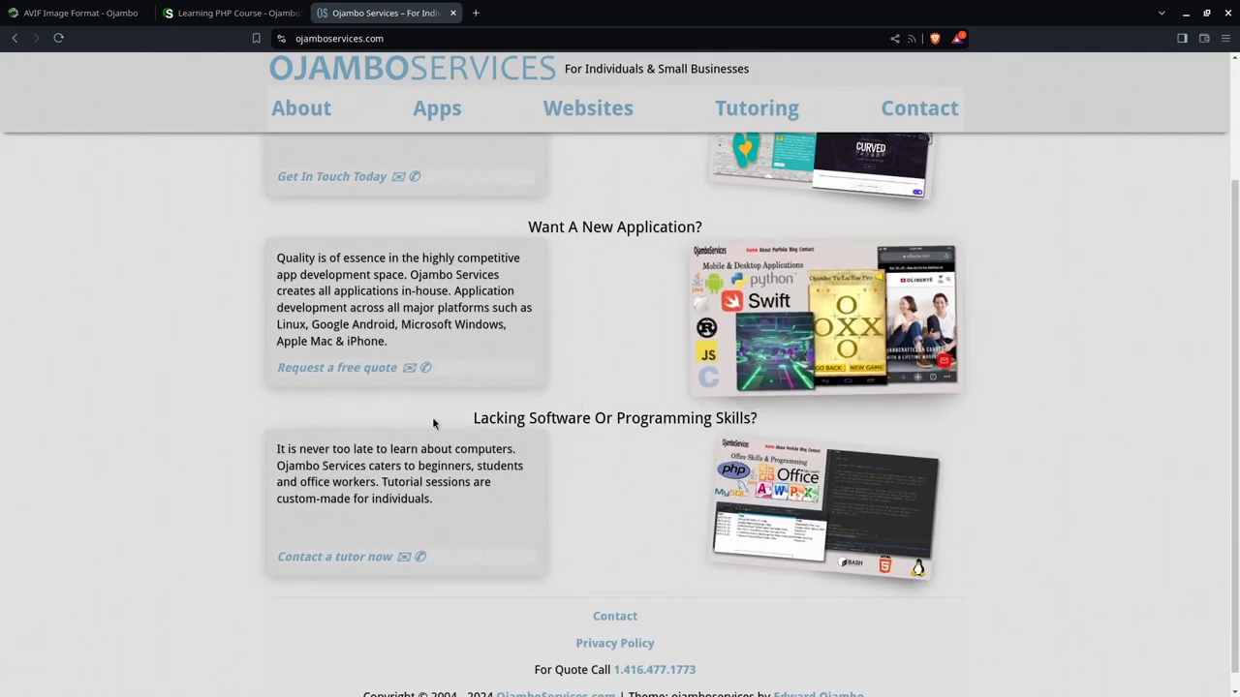
{"action": "scroll", "coordinate": [763, 531], "scroll_direction": "down", "scroll_amount": 1}
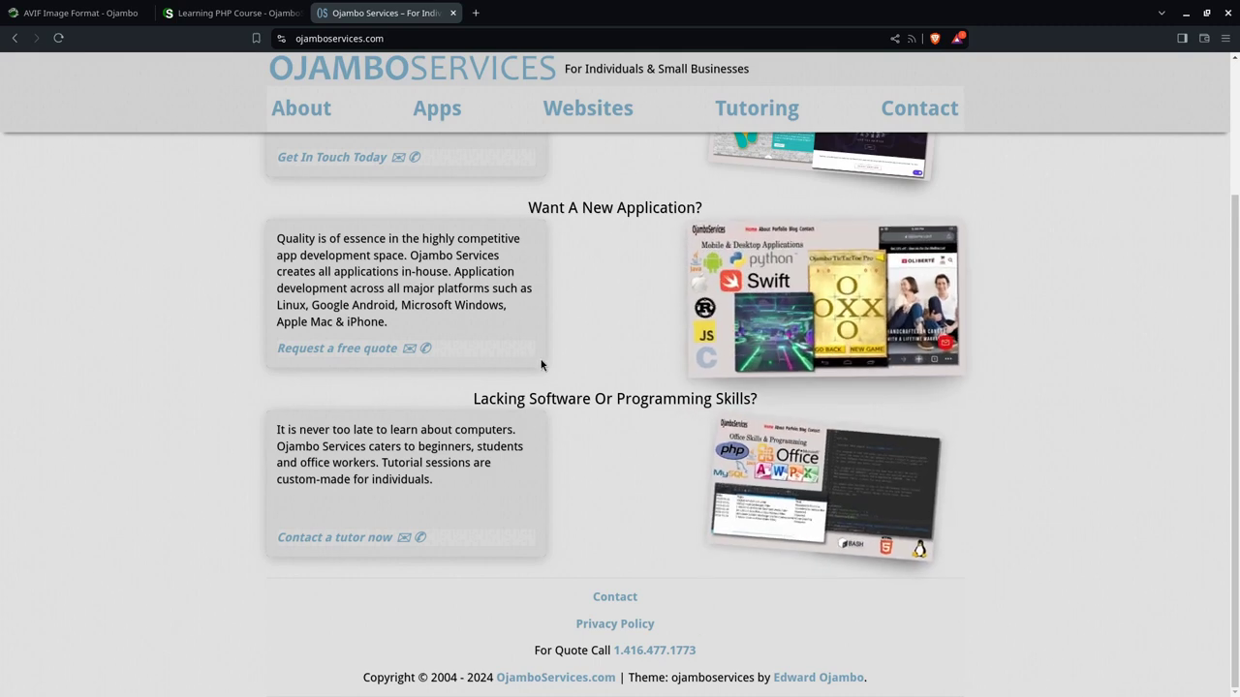
{"action": "scroll", "coordinate": [539, 355], "scroll_direction": "up", "scroll_amount": 3}
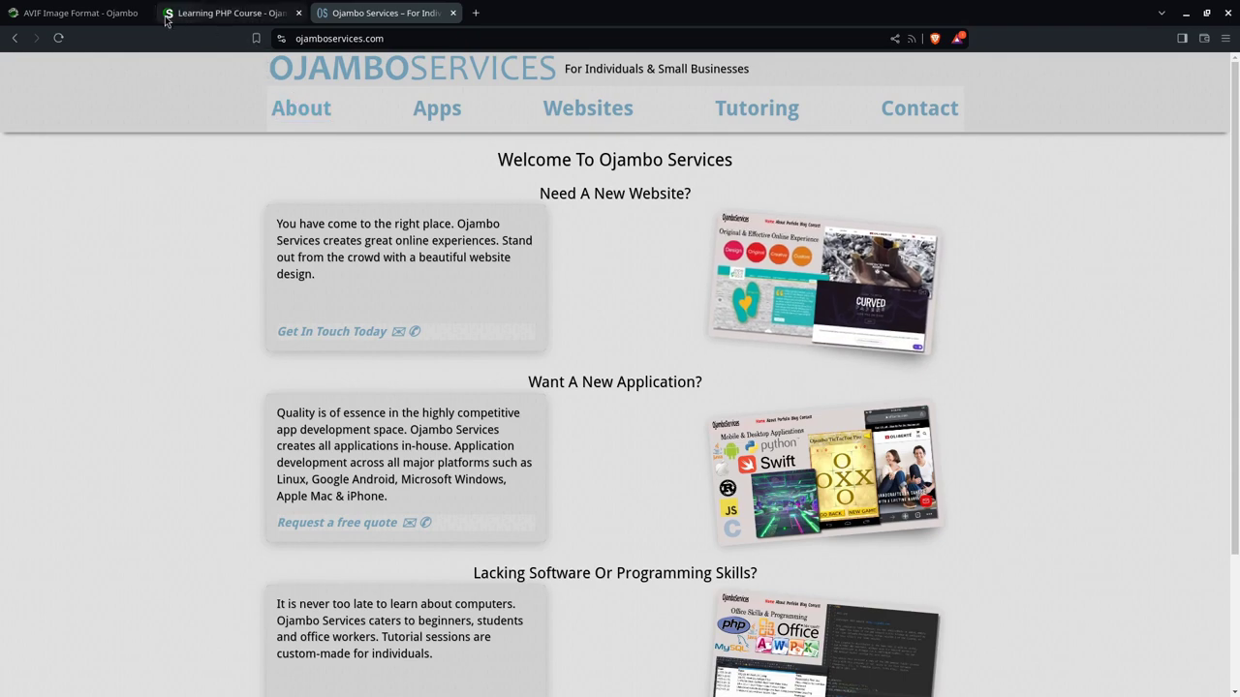
Back on the AVIF article, read down through the comparison table, References and Leave a Reply form.
{"action": "left_click", "coordinate": [97, 20]}
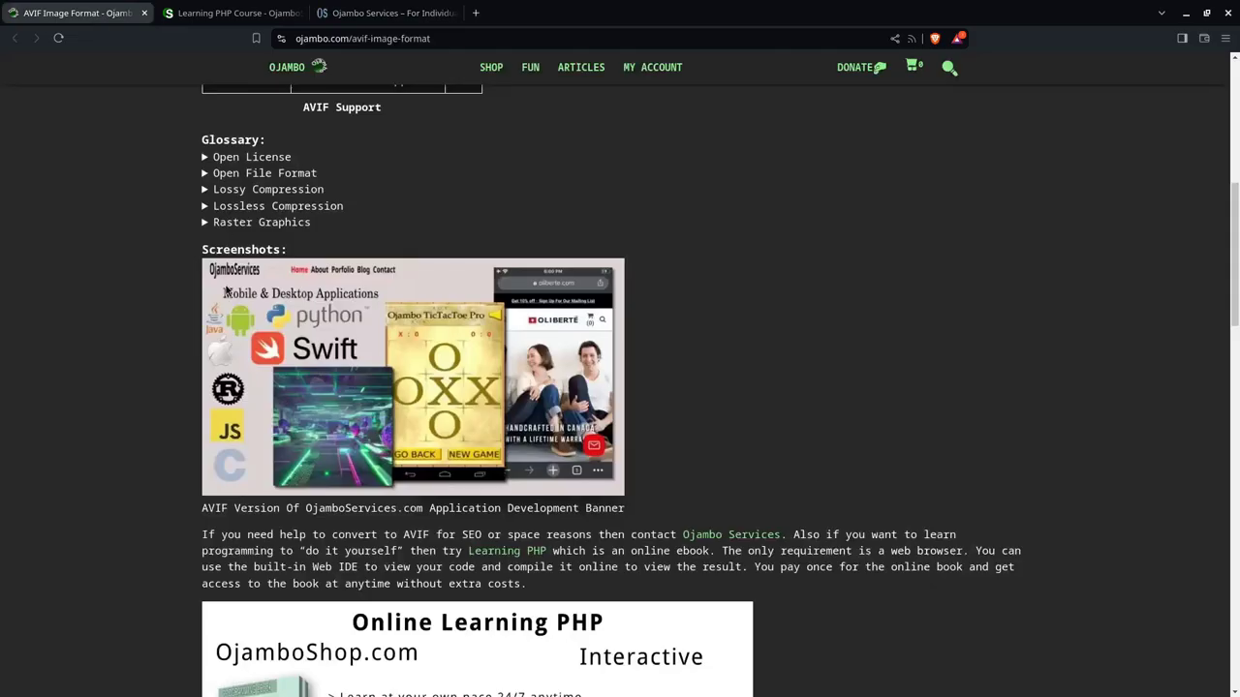
{"action": "scroll", "coordinate": [357, 334], "scroll_direction": "down", "scroll_amount": 3}
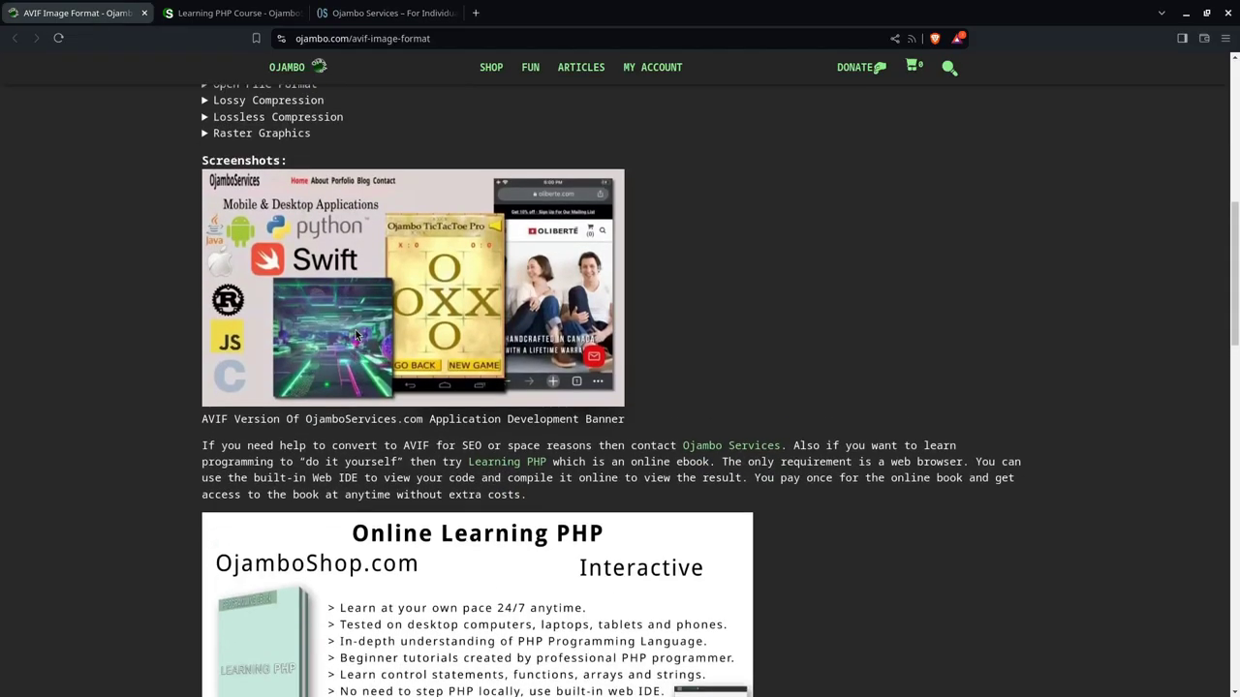
{"action": "scroll", "coordinate": [357, 334], "scroll_direction": "down", "scroll_amount": 3}
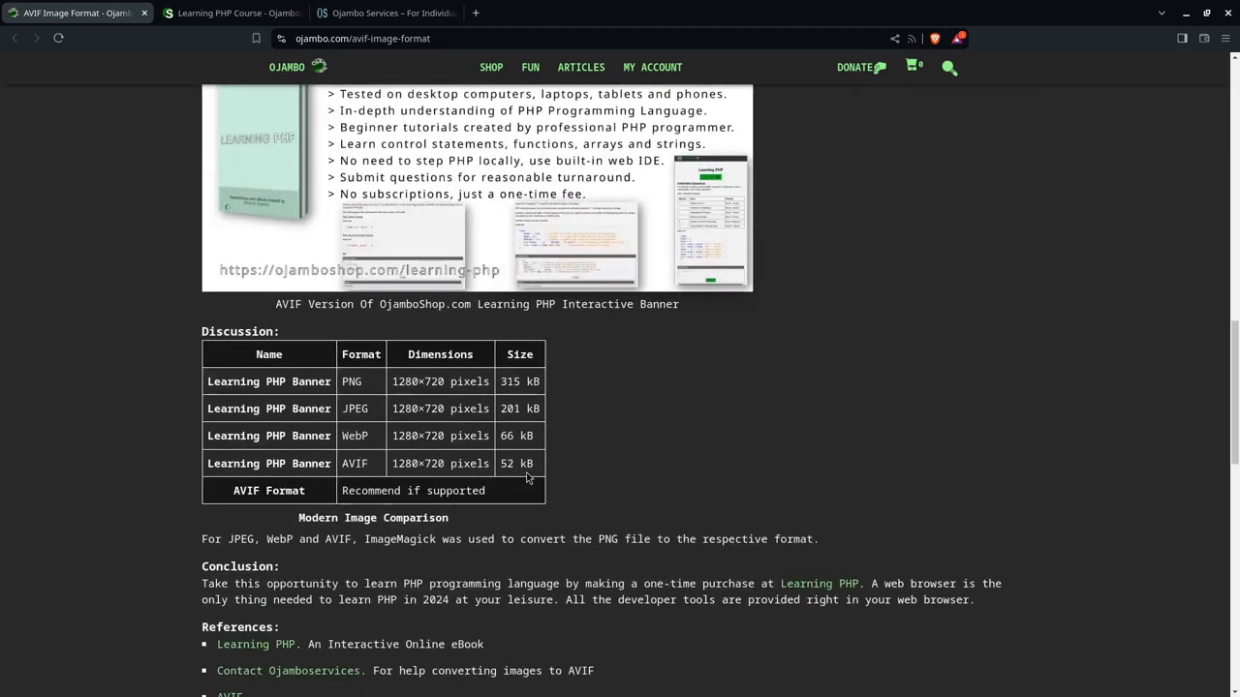
{"action": "scroll", "coordinate": [617, 431], "scroll_direction": "down", "scroll_amount": 3}
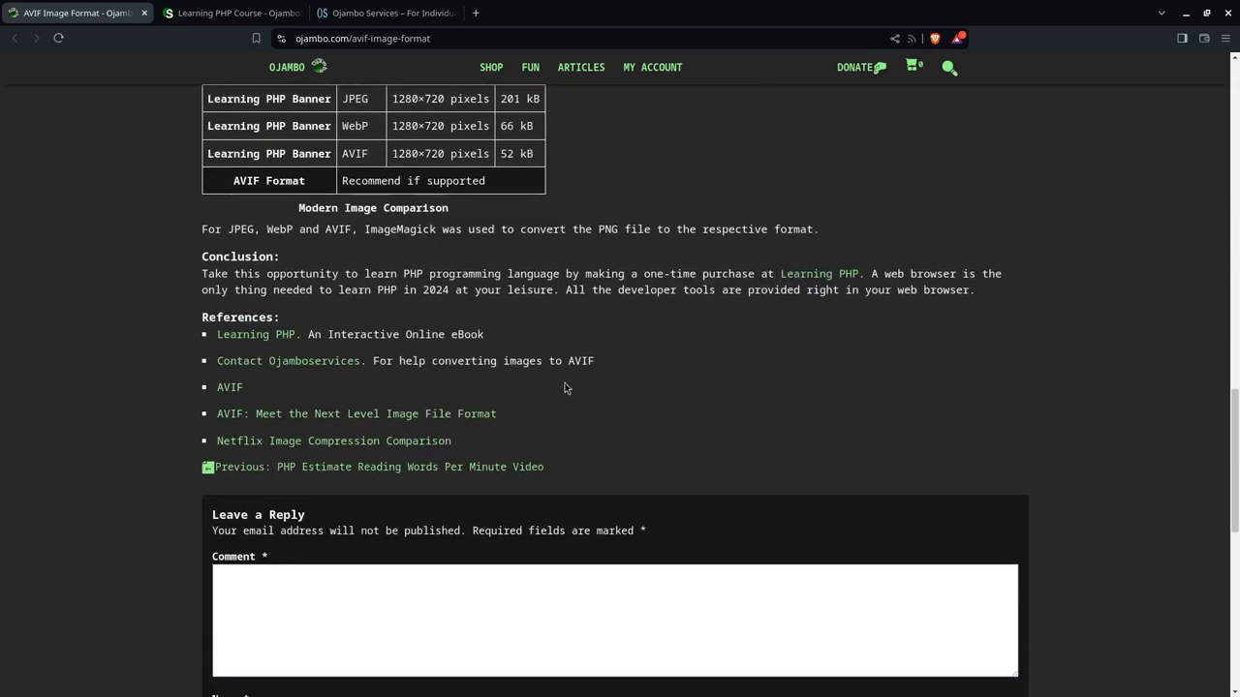
{"action": "scroll", "coordinate": [527, 359], "scroll_direction": "up", "scroll_amount": 2}
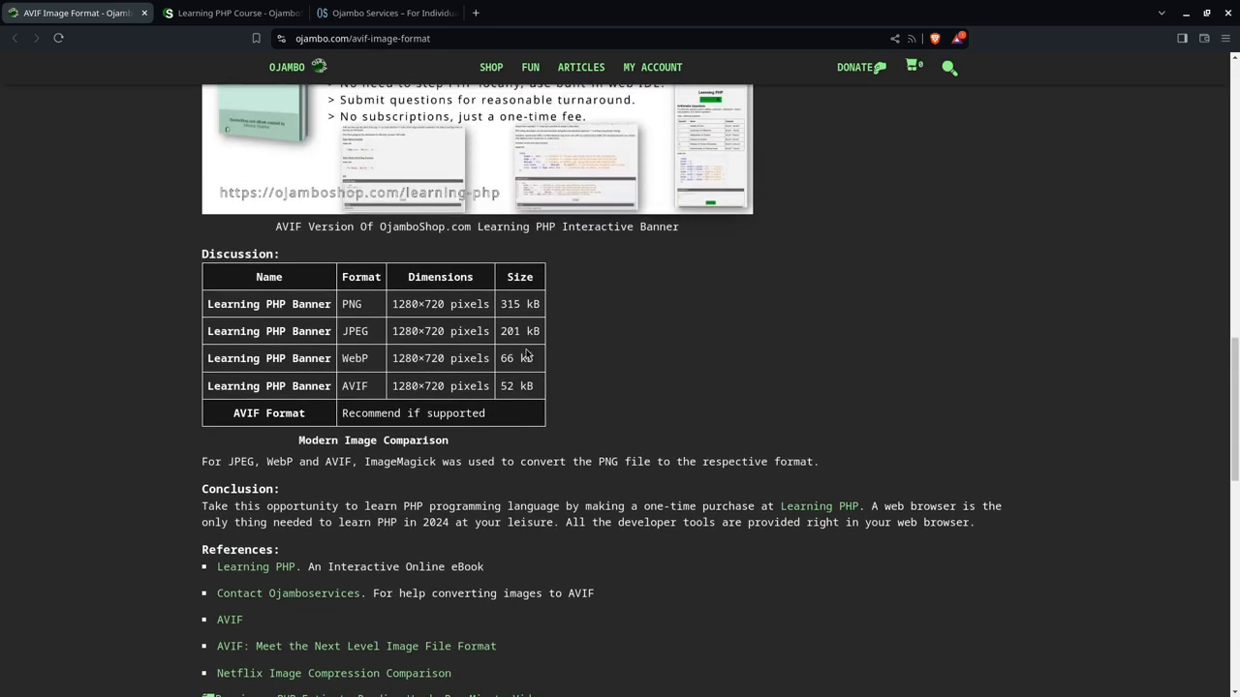
{"action": "scroll", "coordinate": [526, 352], "scroll_direction": "down", "scroll_amount": 2}
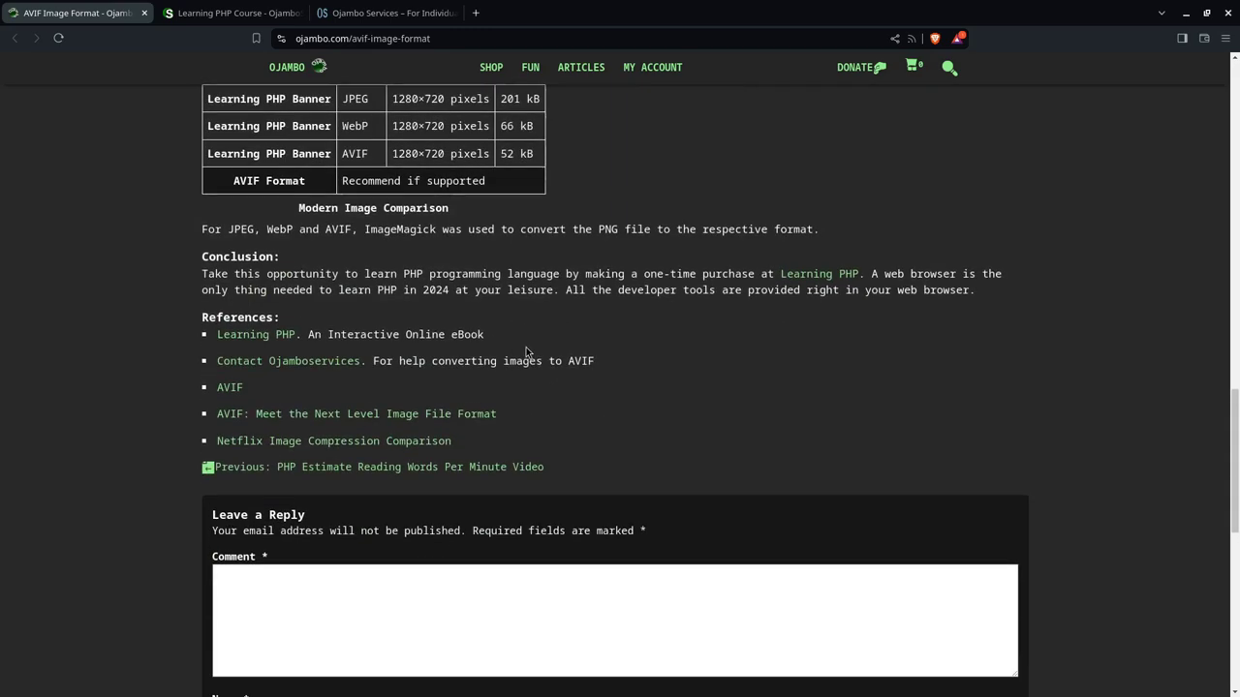
{"action": "scroll", "coordinate": [526, 351], "scroll_direction": "down", "scroll_amount": 2}
{"action": "scroll", "coordinate": [526, 351], "scroll_direction": "down", "scroll_amount": 3}
{"action": "scroll", "coordinate": [526, 351], "scroll_direction": "down", "scroll_amount": 2}
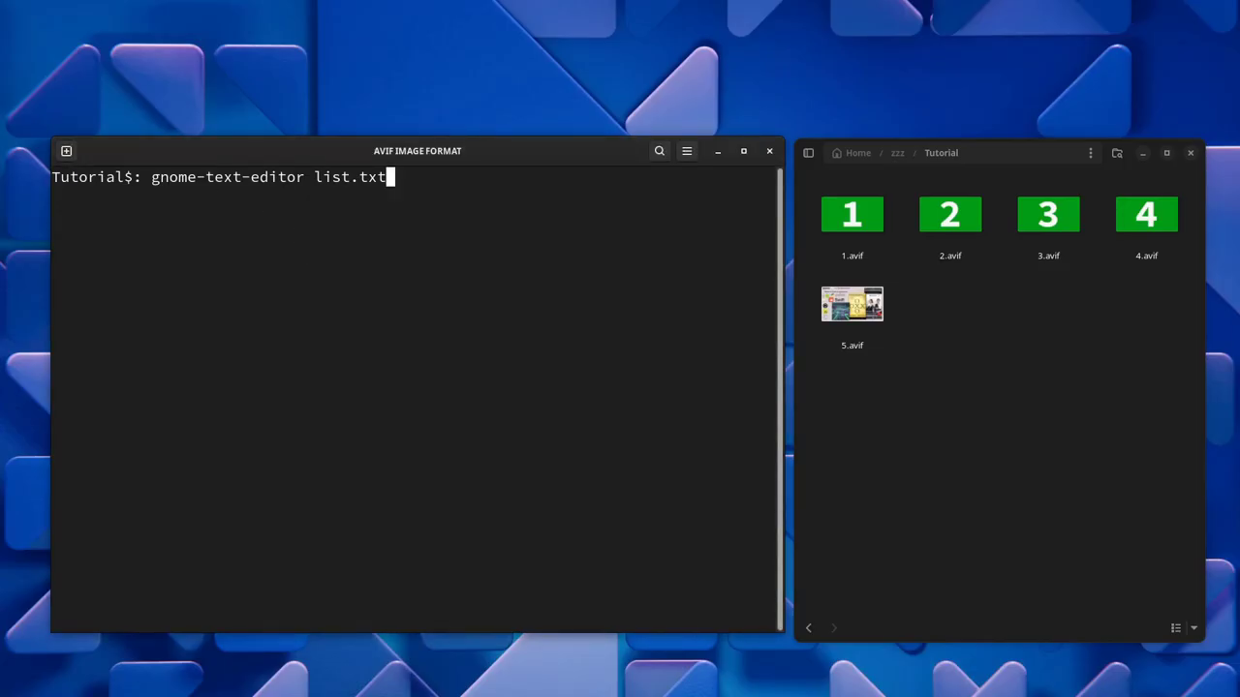
Fill list.txt with file and duration 3 lines for 1.avif–5.avif and save it in Tutorial.
{"action": "key", "text": "Return"}
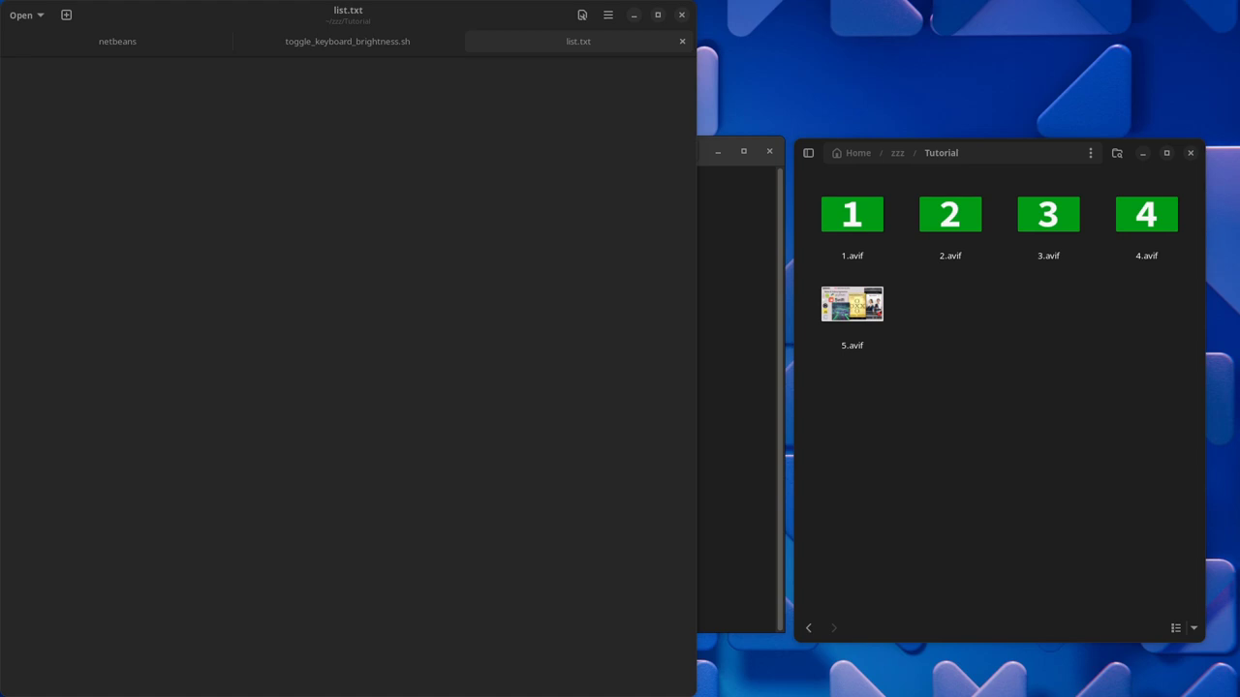
{"action": "left_click", "coordinate": [49, 308]}
{"action": "type", "text": "file '1.avif' duration 3 file '2.avif' duration 3 file '3.avif' duration 3 file '4.avif' duration 3 file '5.avif' duration 3"}
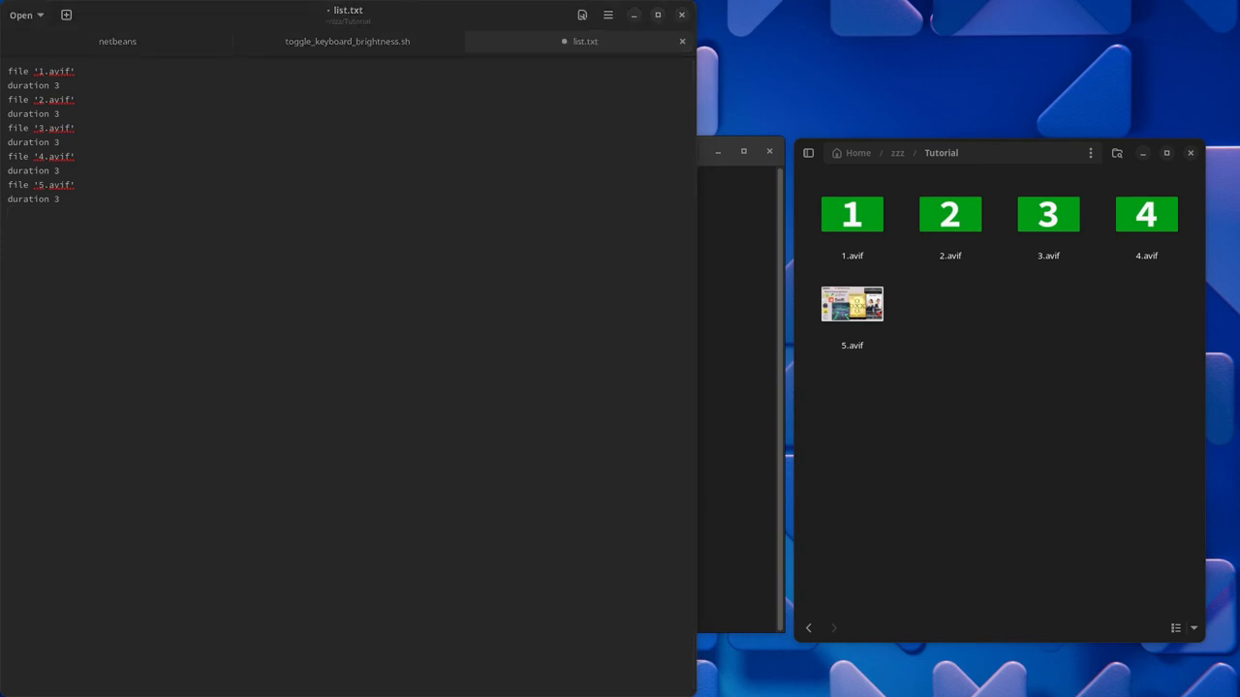
{"action": "left_click", "coordinate": [136, 265]}
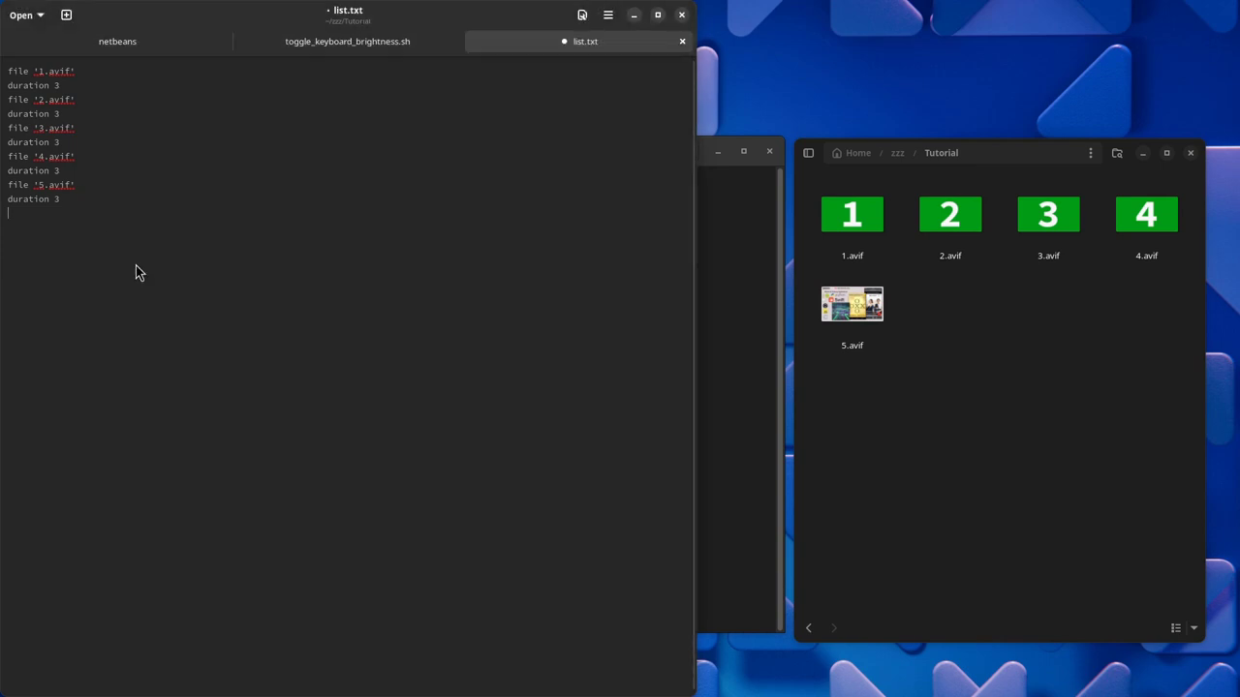
{"action": "type", "text": "y"}
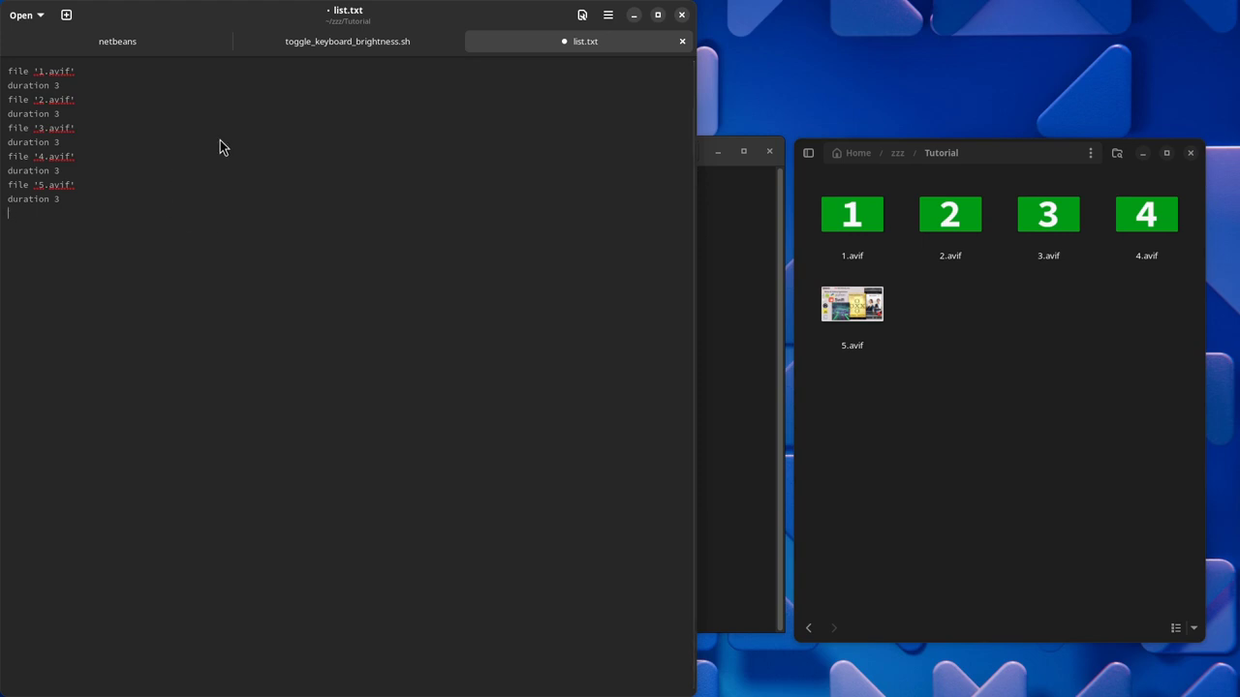
{"action": "key", "text": "ctrl+s"}
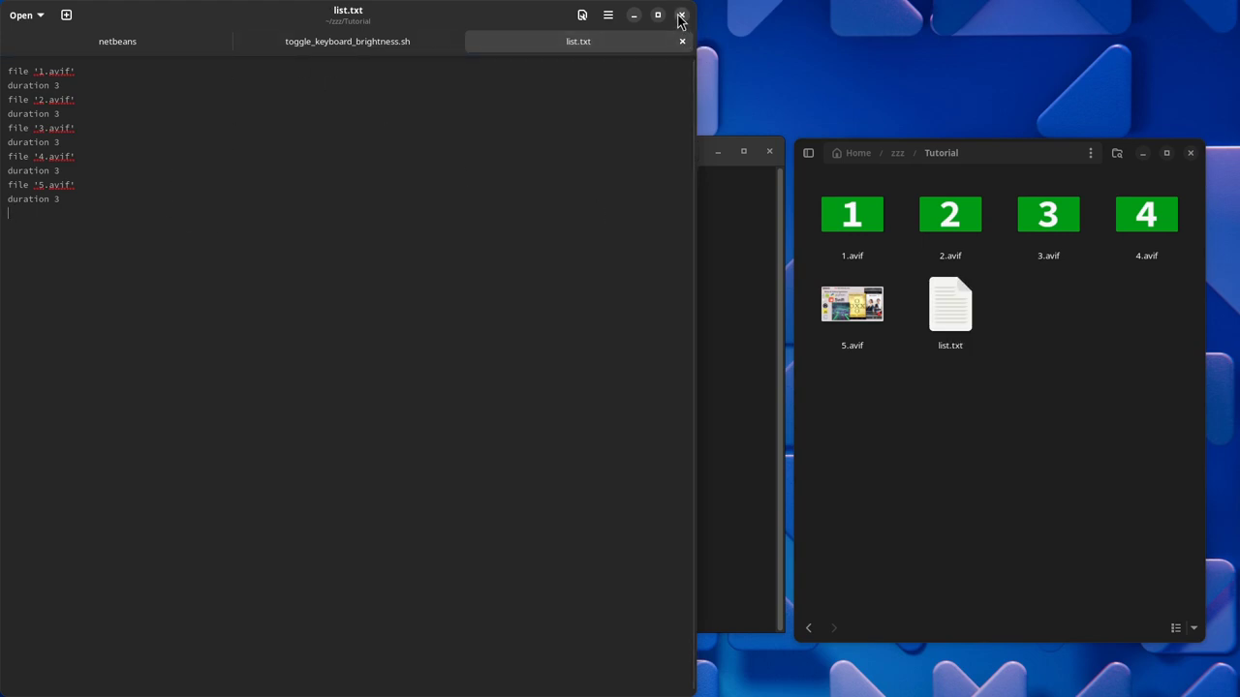
Run the pasted ffmpeg concat command to encode list.txt into Ojambo_Design_Mockup_Animation.avif.
{"action": "left_click", "coordinate": [681, 15]}
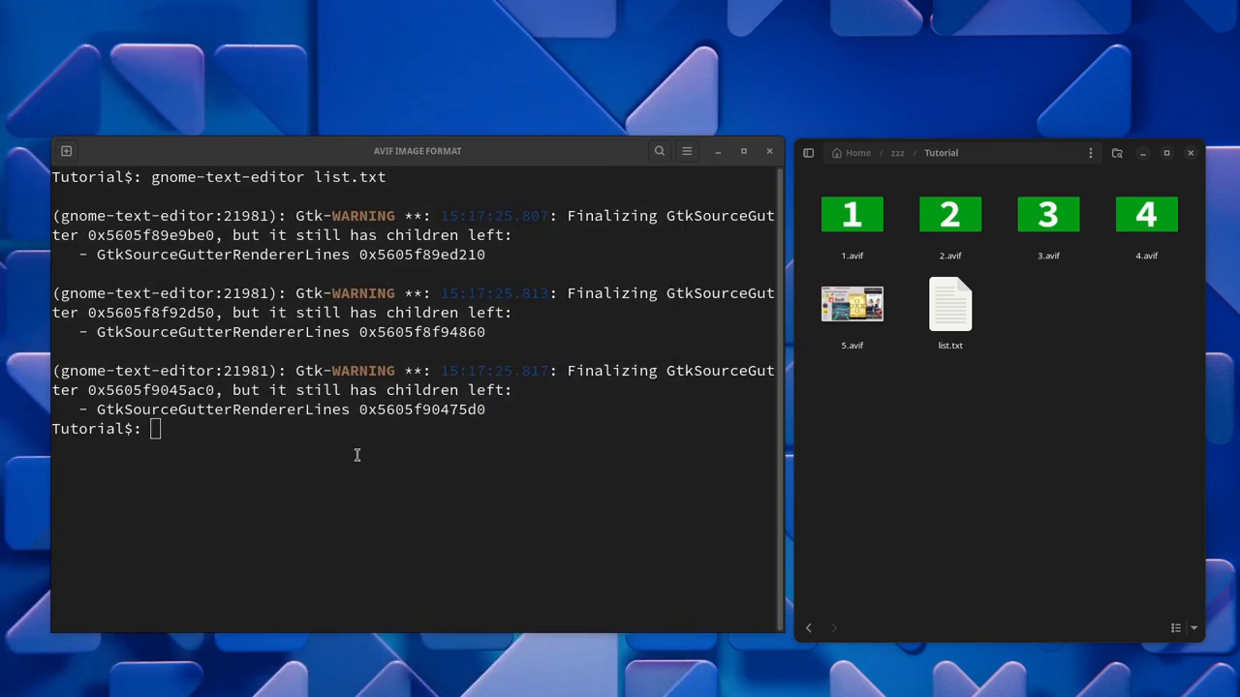
{"action": "left_click", "coordinate": [511, 449]}
{"action": "right_click", "coordinate": [221, 443]}
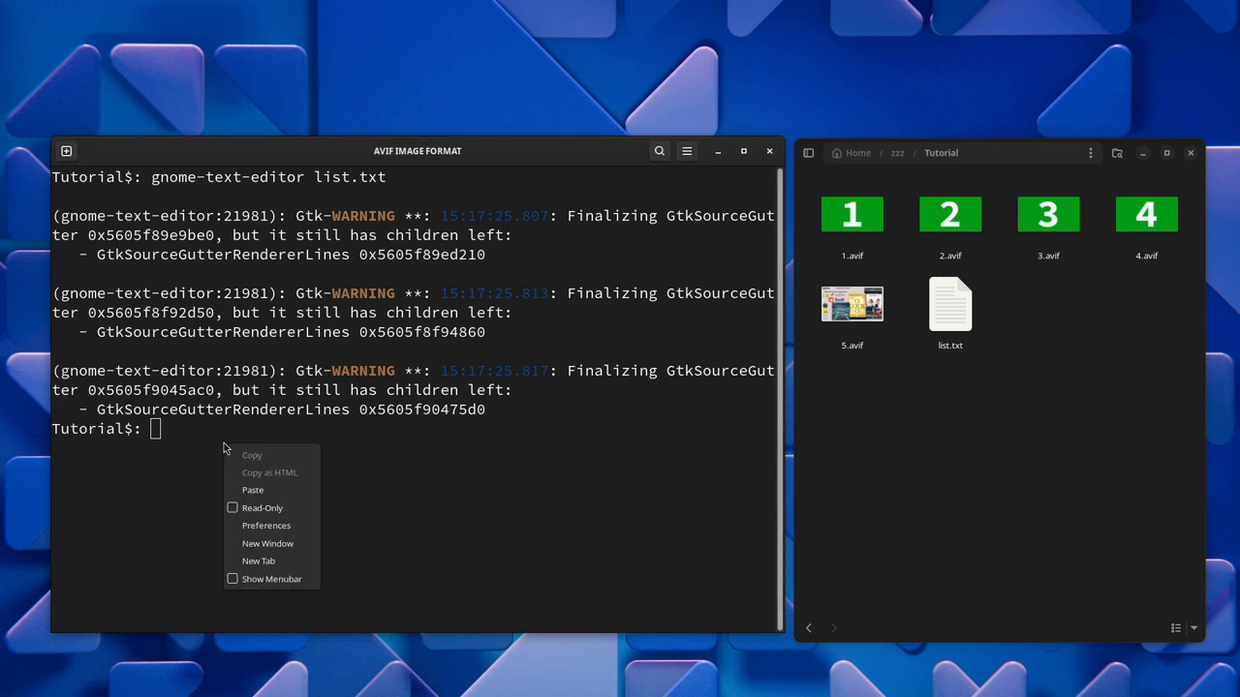
{"action": "left_click", "coordinate": [249, 494]}
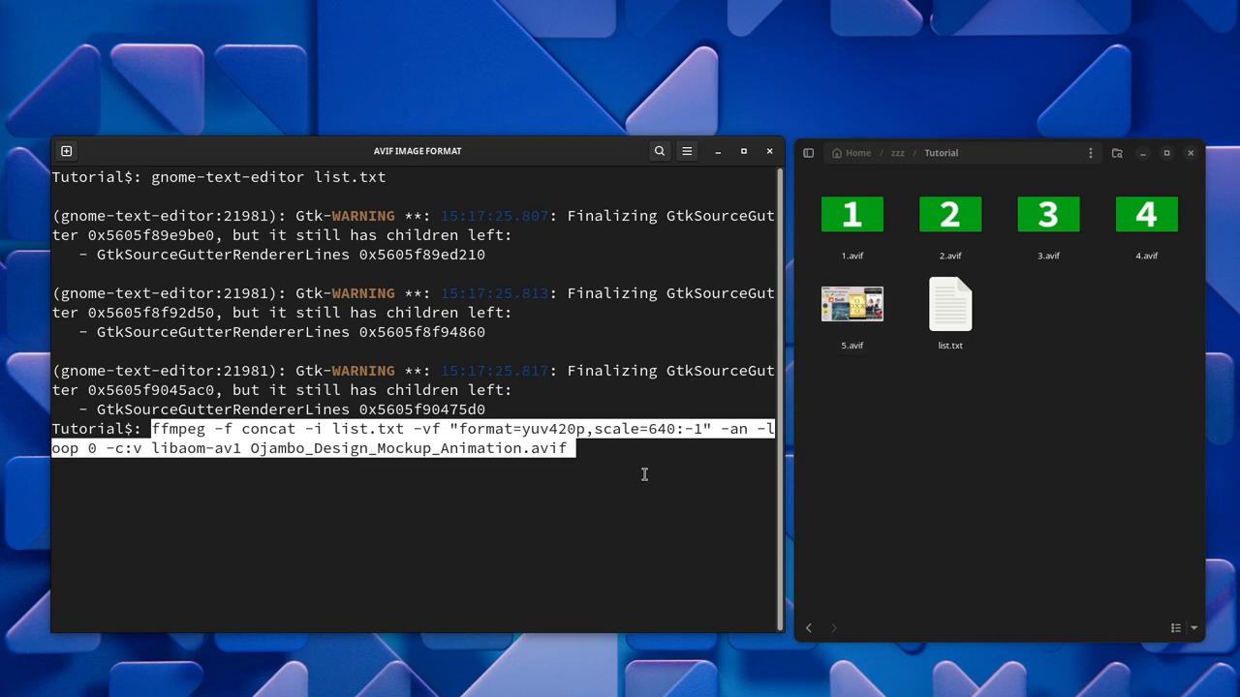
{"action": "key", "text": "Return"}
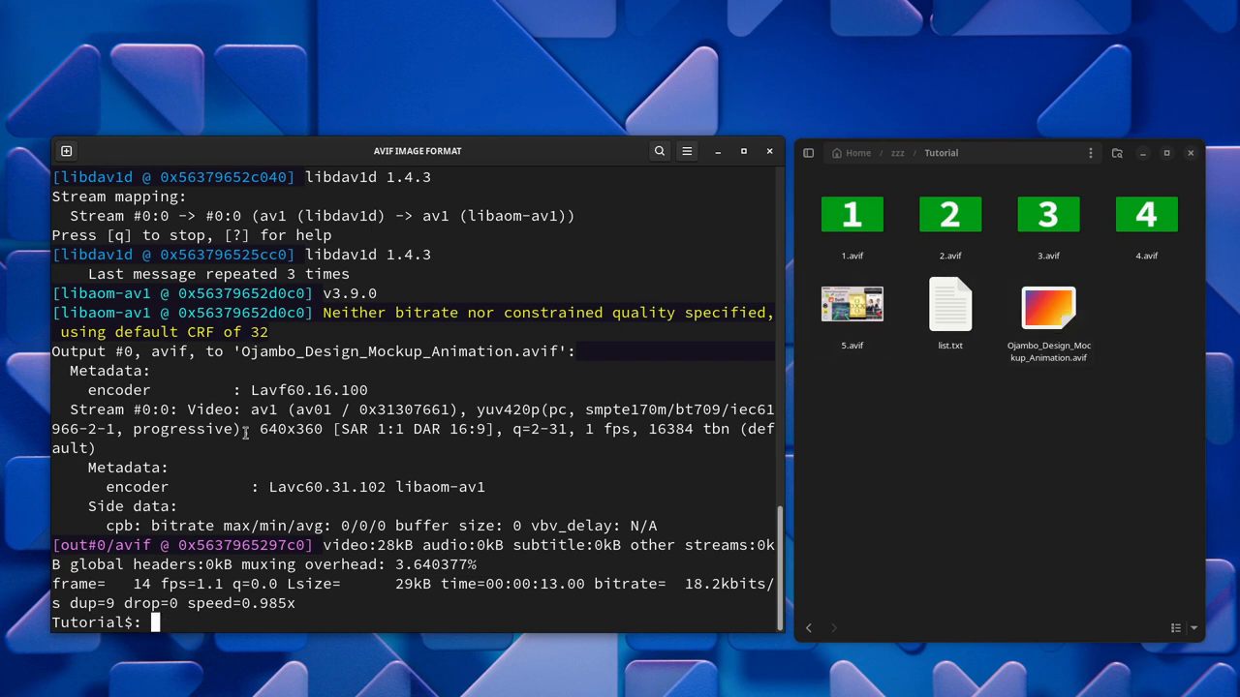
Open index.html with gnome-text-editor, start the doctype line, and enlarge the editor text.
{"action": "type", "text": "gno"}
{"action": "type", "text": "me-te"}
{"action": "type", "text": "xt-"}
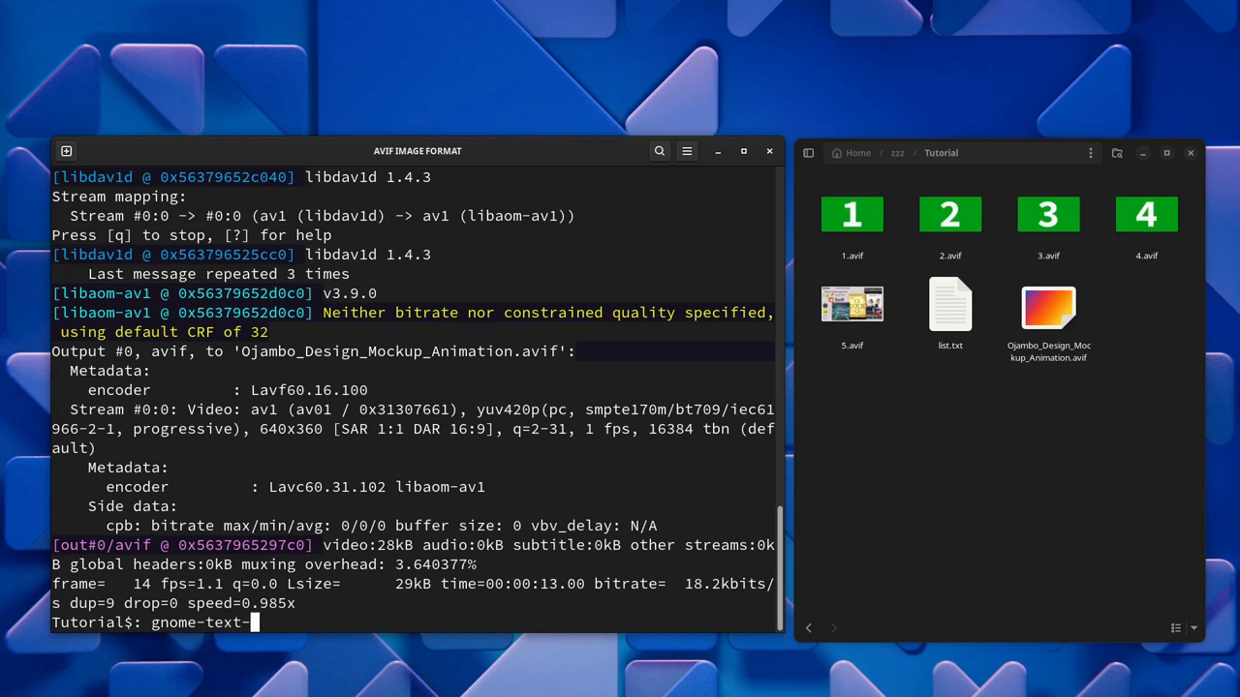
{"action": "type", "text": "editor "}
{"action": "type", "text": "index.ht"}
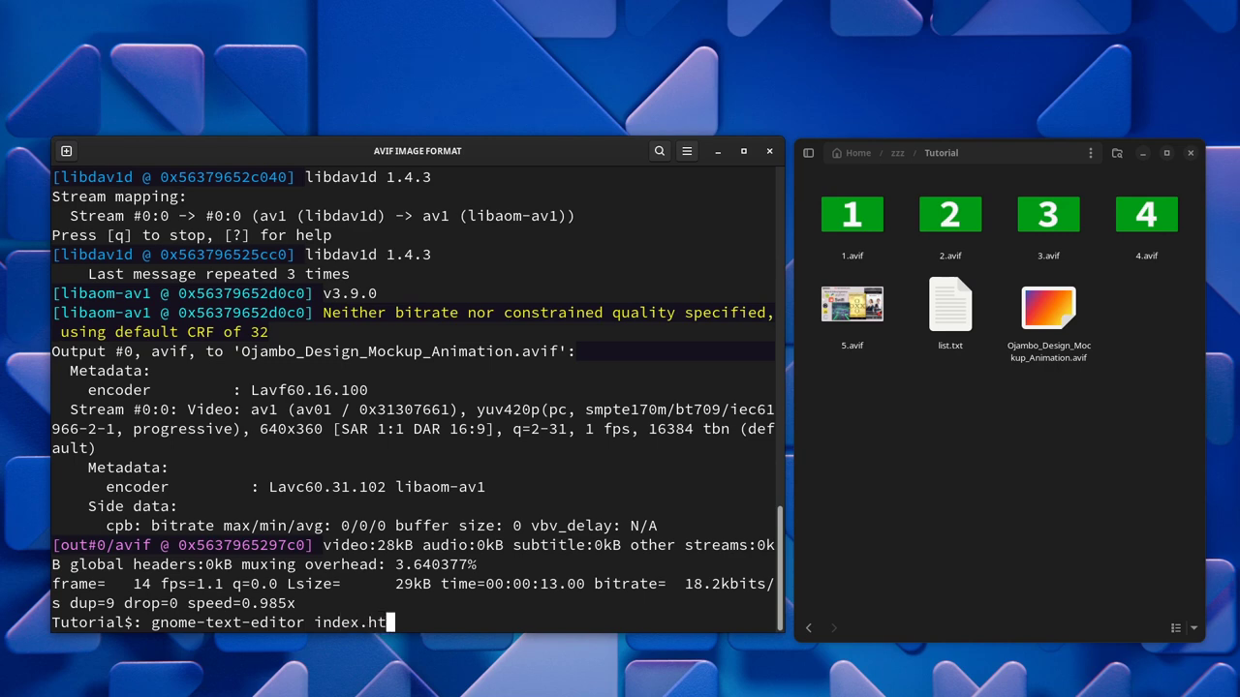
{"action": "type", "text": "ml"}
{"action": "key", "text": "Return"}
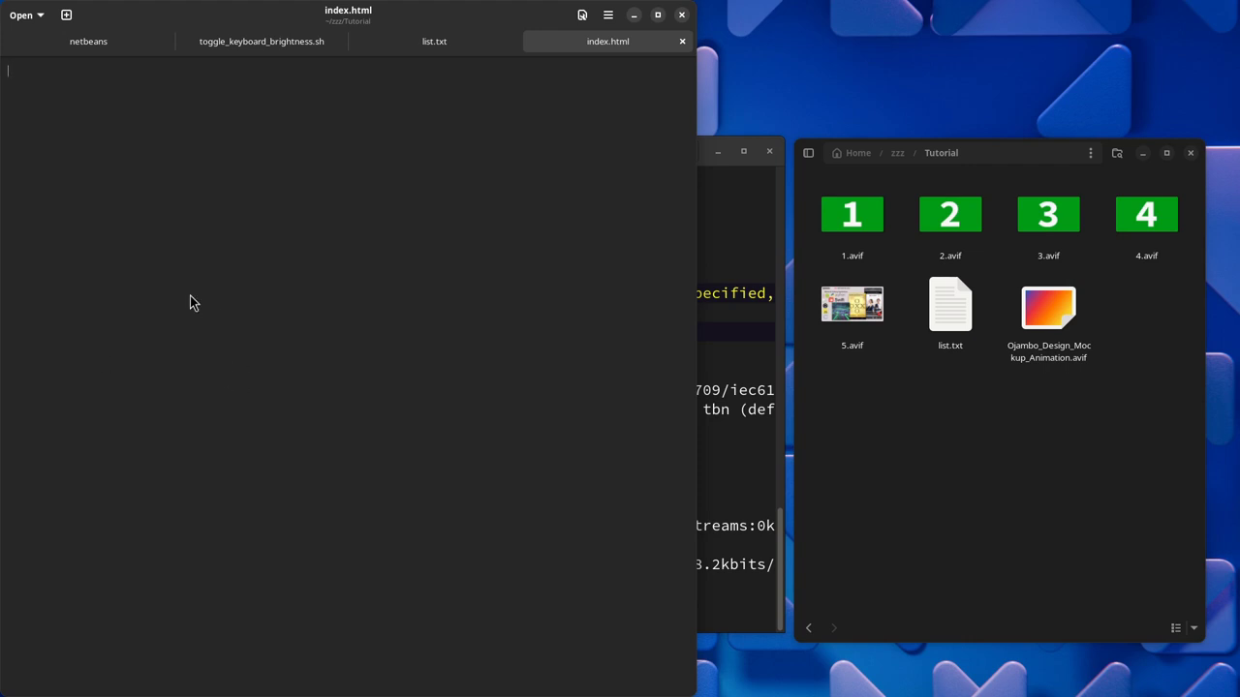
{"action": "type", "text": "<"}
{"action": "key", "text": "Return"}
{"action": "key", "text": "ctrl+plus"}
{"action": "key", "text": "ctrl+plus"}
{"action": "key", "text": "ctrl+plus"}
{"action": "key", "text": "ctrl+plus"}
{"action": "key", "text": "ctrl+plus"}
{"action": "key", "text": "ctrl+plus"}
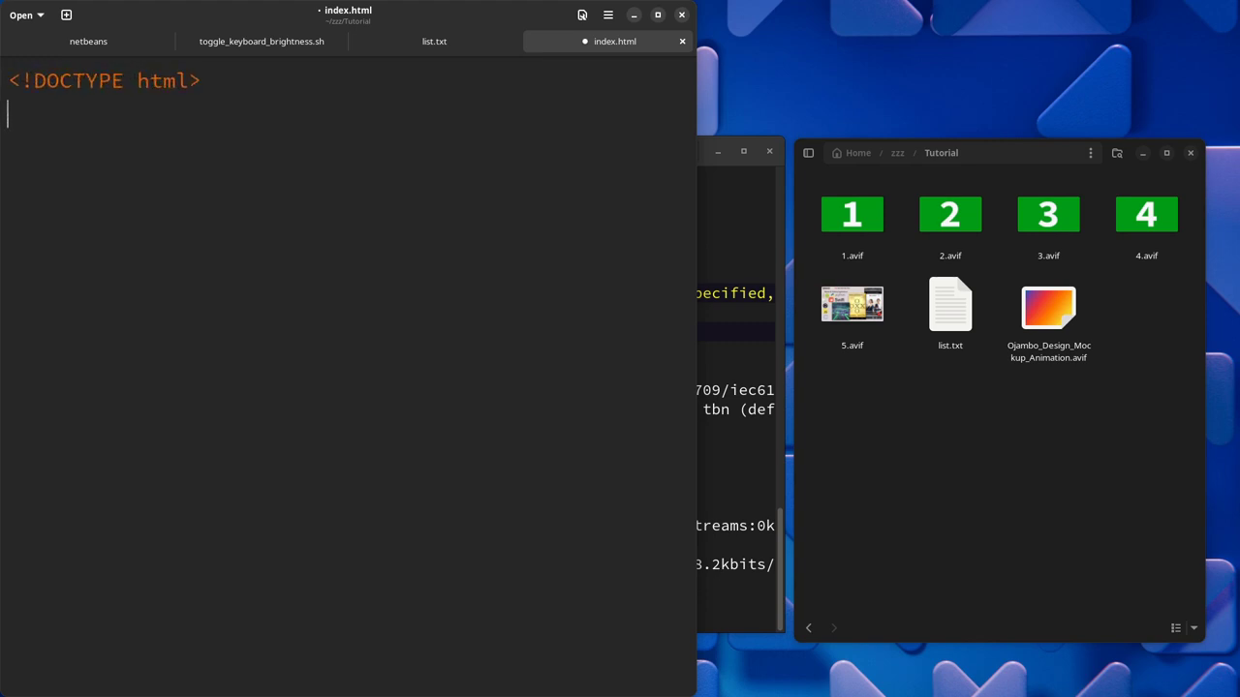
{"action": "key", "text": "ctrl+plus"}
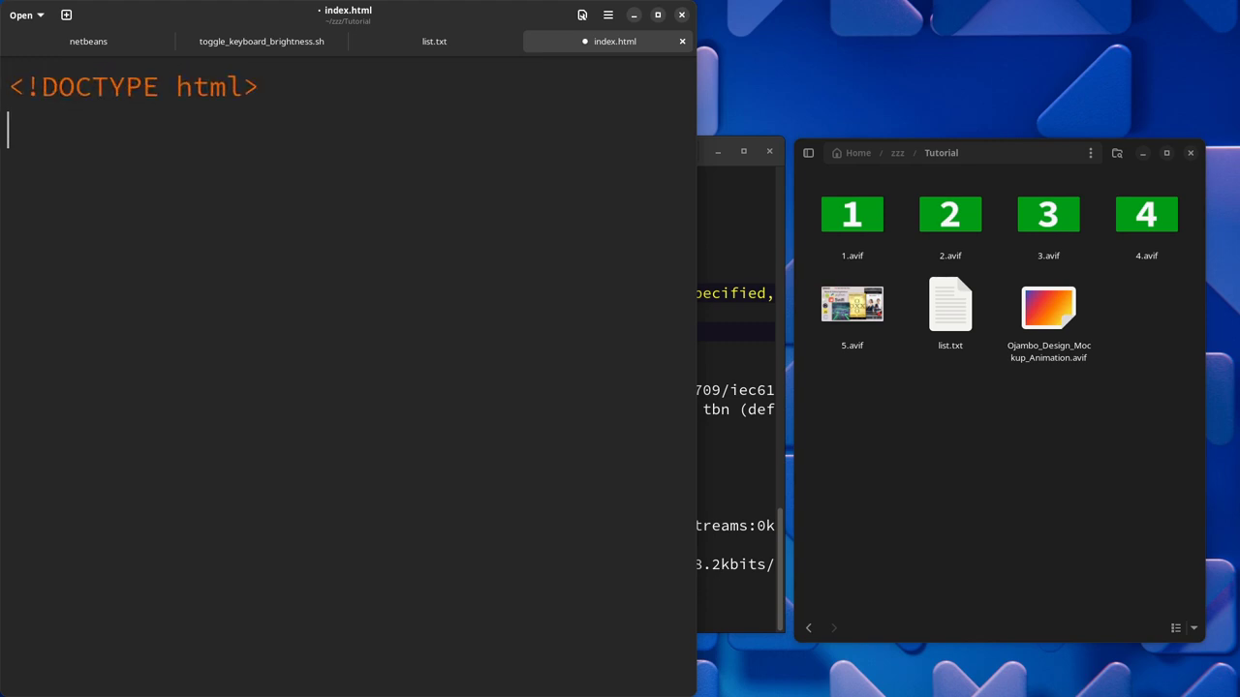
Add an html element containing an indented head element.
{"action": "type", "text": "<html>"}
{"action": "key", "text": "Return"}
{"action": "key", "text": "Return"}
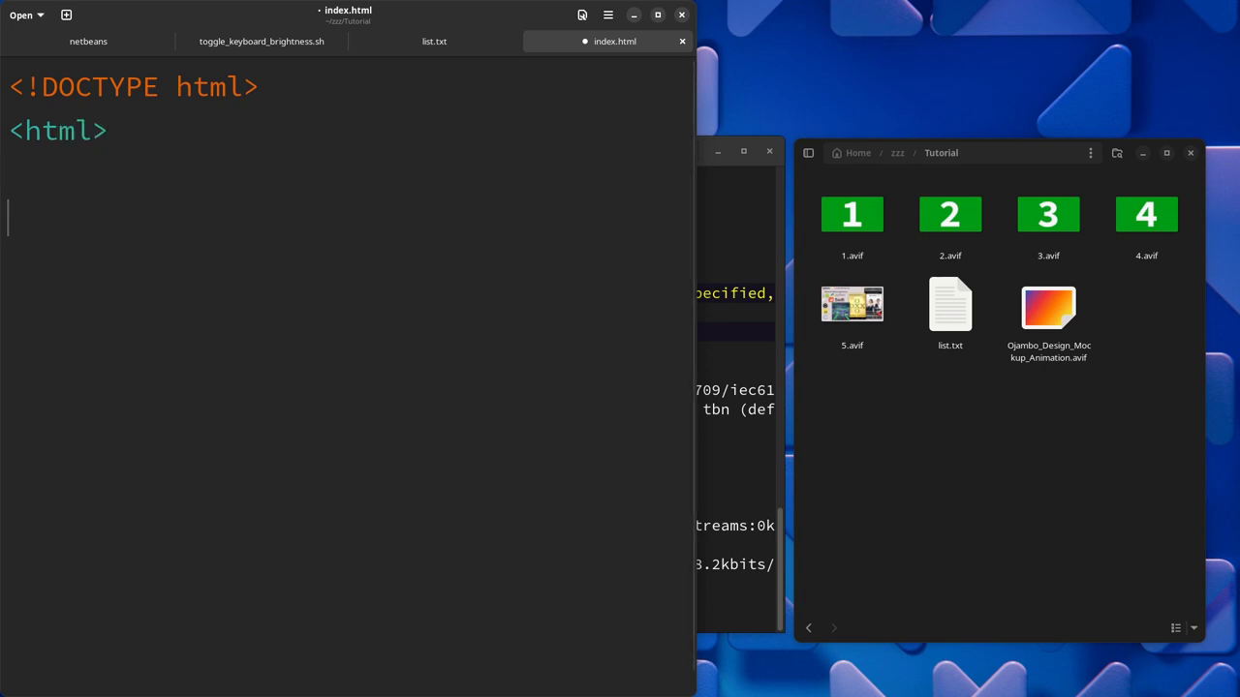
{"action": "type", "text": "</html"}
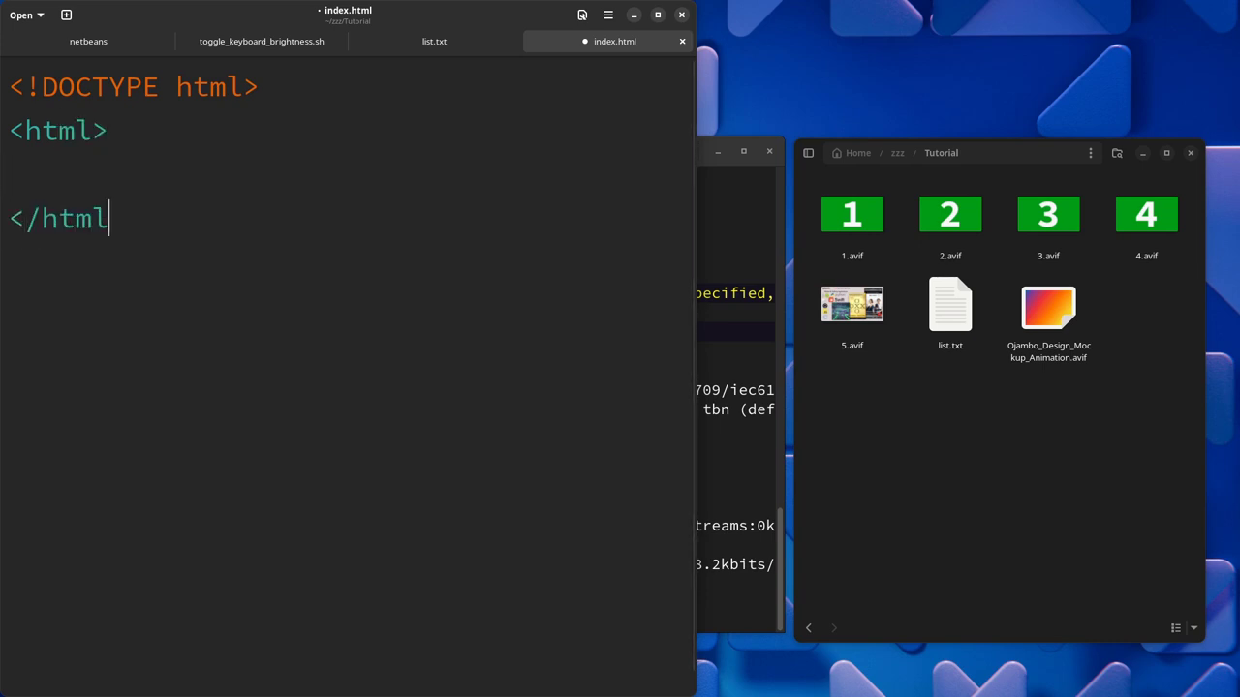
{"action": "type", "text": ">"}
{"action": "key", "text": "Up"}
{"action": "key", "text": "Up"}
{"action": "key", "text": "Down"}
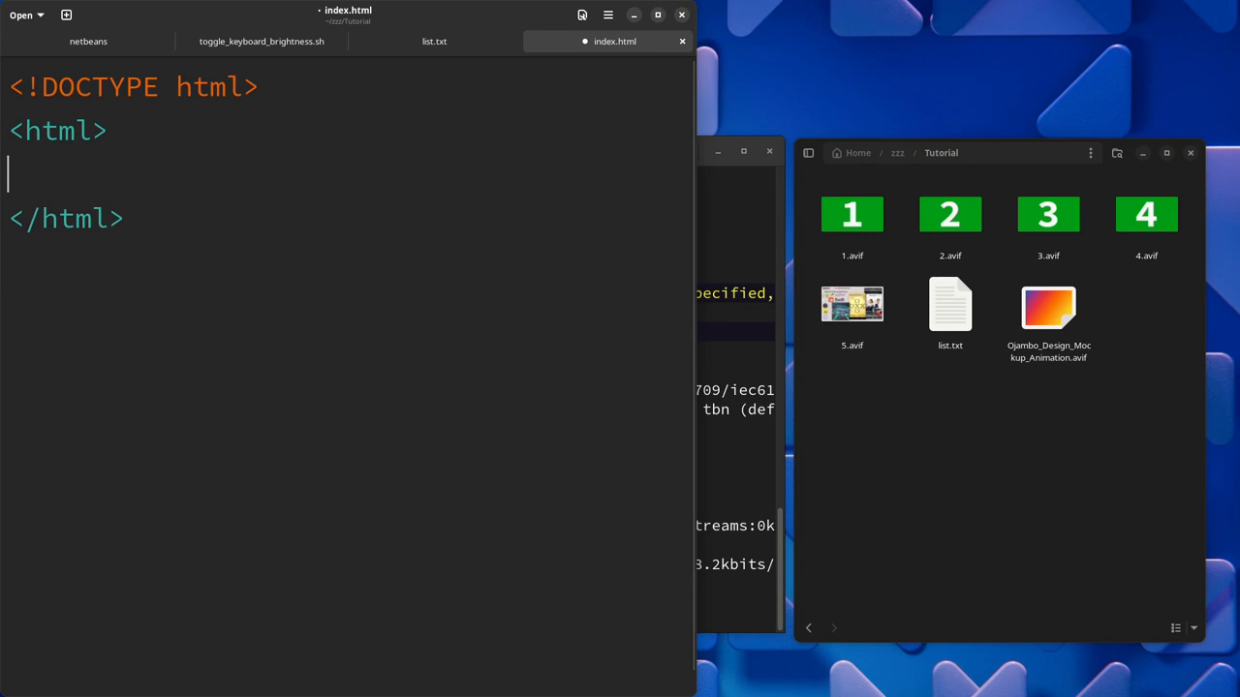
{"action": "key", "text": "Tab"}
{"action": "type", "text": "<h"}
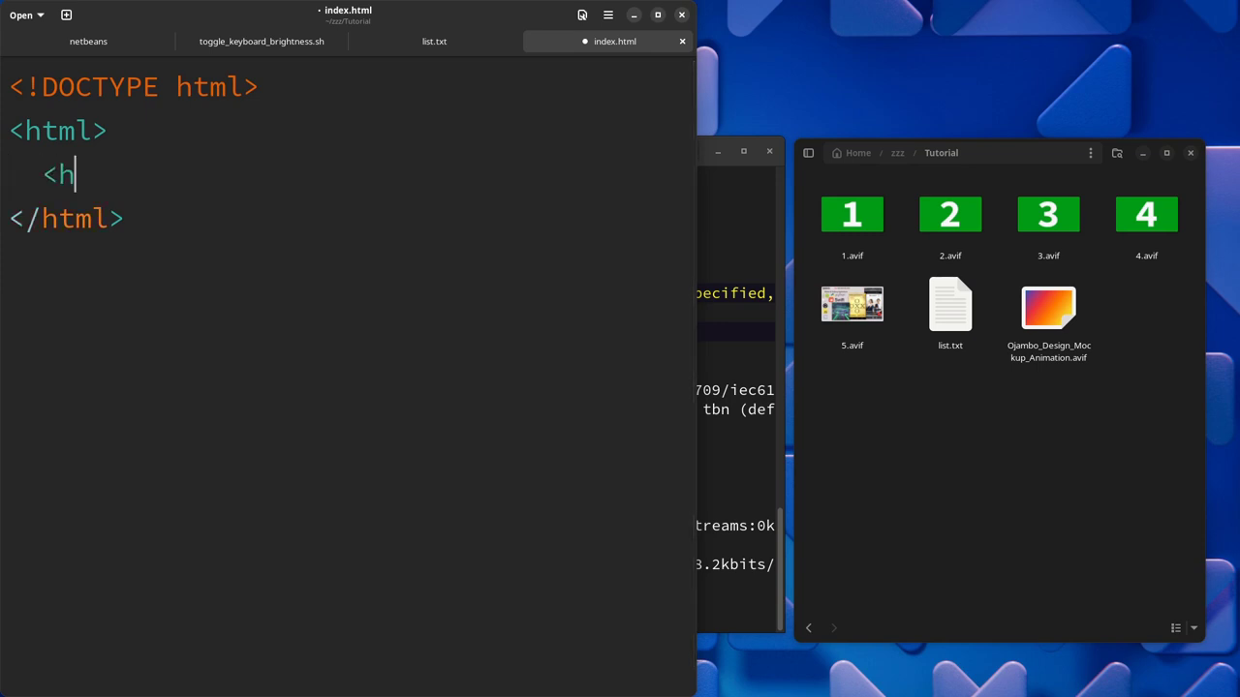
{"action": "type", "text": "ead>"}
{"action": "key", "text": "Return"}
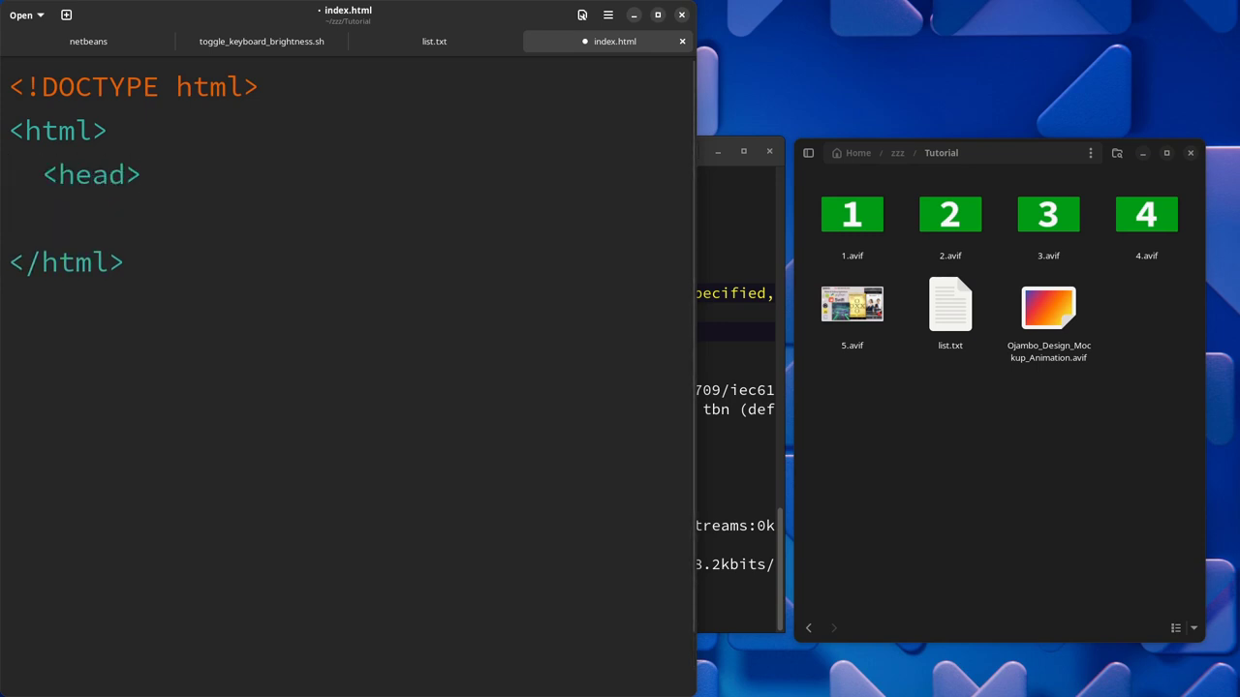
{"action": "type", "text": "</head>"}
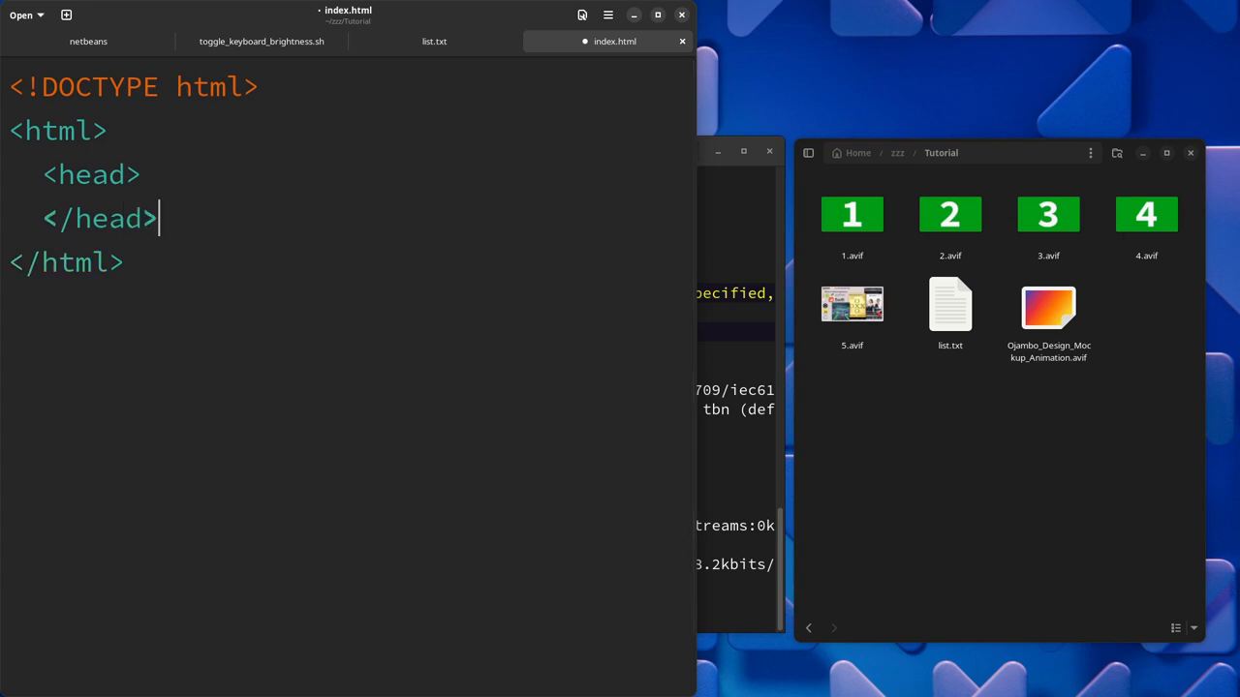
{"action": "key", "text": "Up"}
{"action": "key", "text": "Return"}
{"action": "key", "text": "Tab"}
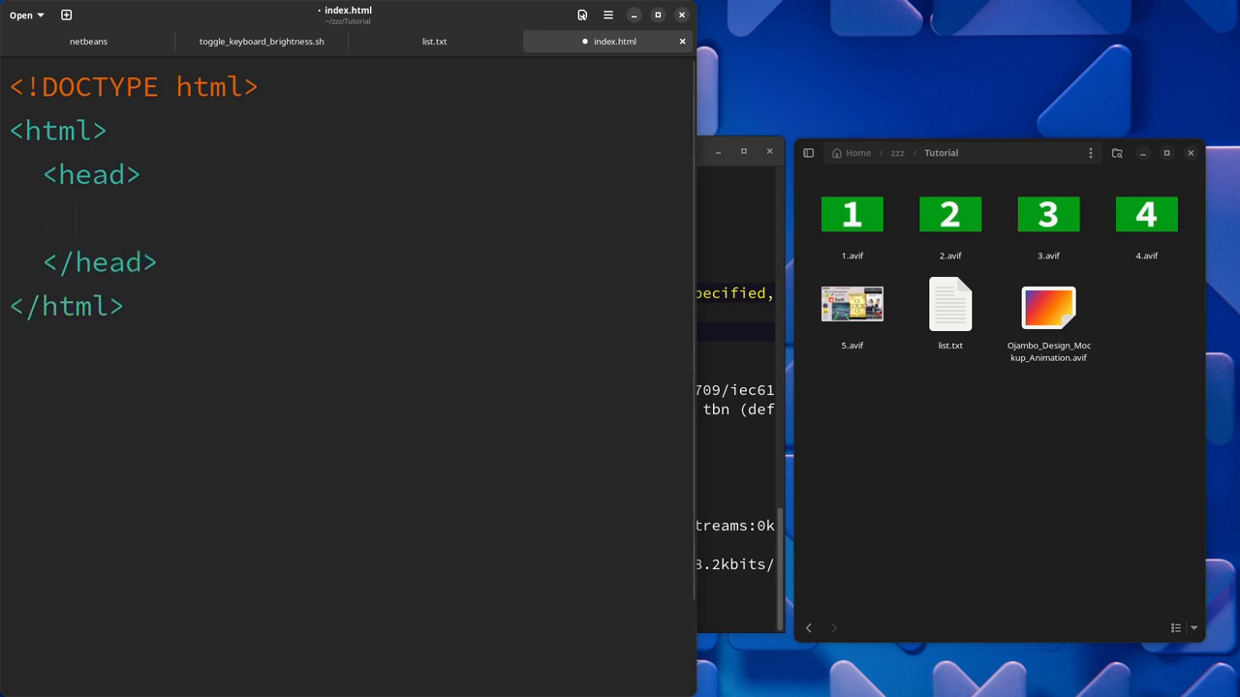
Inside head, add a meta charset="UTF-8" tag and the title "AVIF Image Format".
{"action": "type", "text": "<n"}
{"action": "type", "text": "meta cha"}
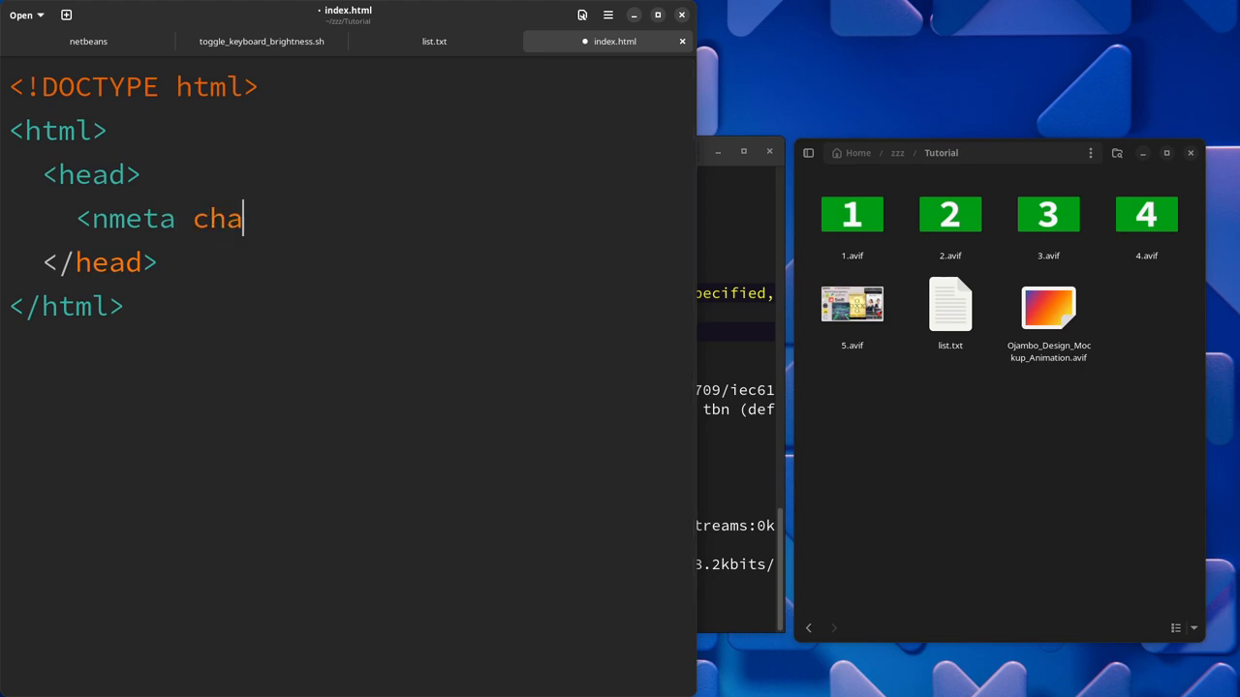
{"action": "key", "text": "BackSpace"}
{"action": "key", "text": "BackSpace"}
{"action": "key", "text": "BackSpace"}
{"action": "key", "text": "BackSpace"}
{"action": "key", "text": "BackSpace"}
{"action": "key", "text": "BackSpace"}
{"action": "key", "text": "BackSpace"}
{"action": "key", "text": "BackSpace"}
{"action": "key", "text": "BackSpace"}
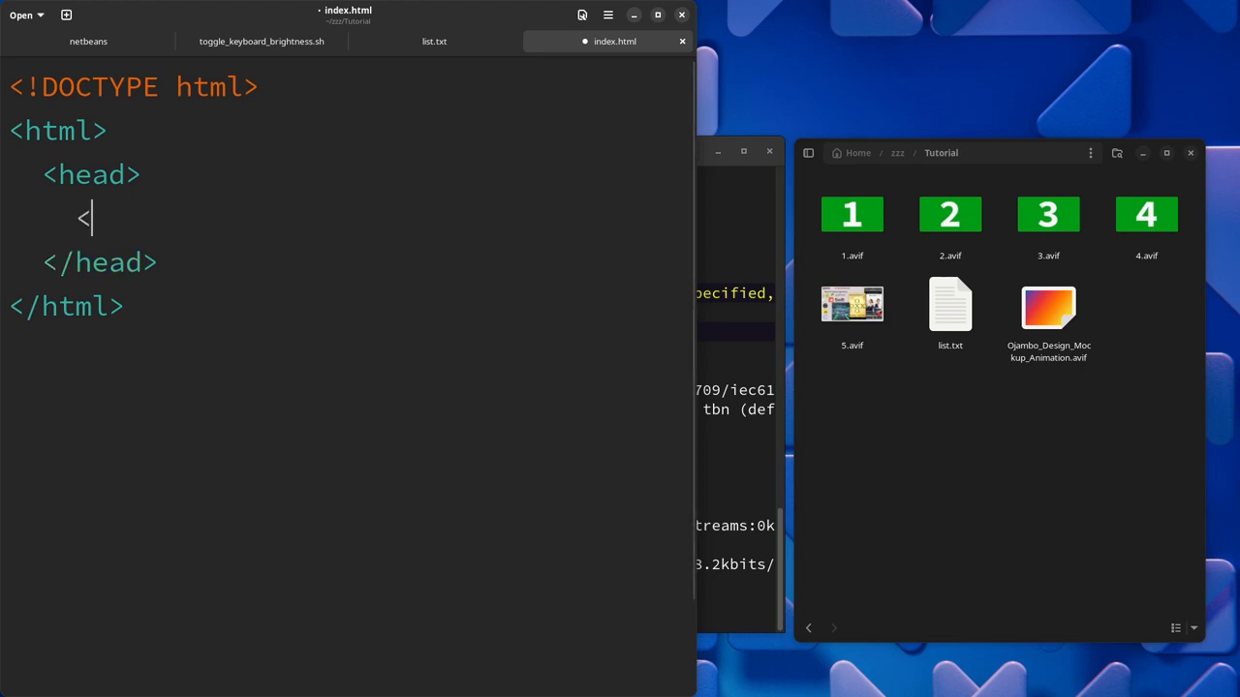
{"action": "type", "text": "meta chat"}
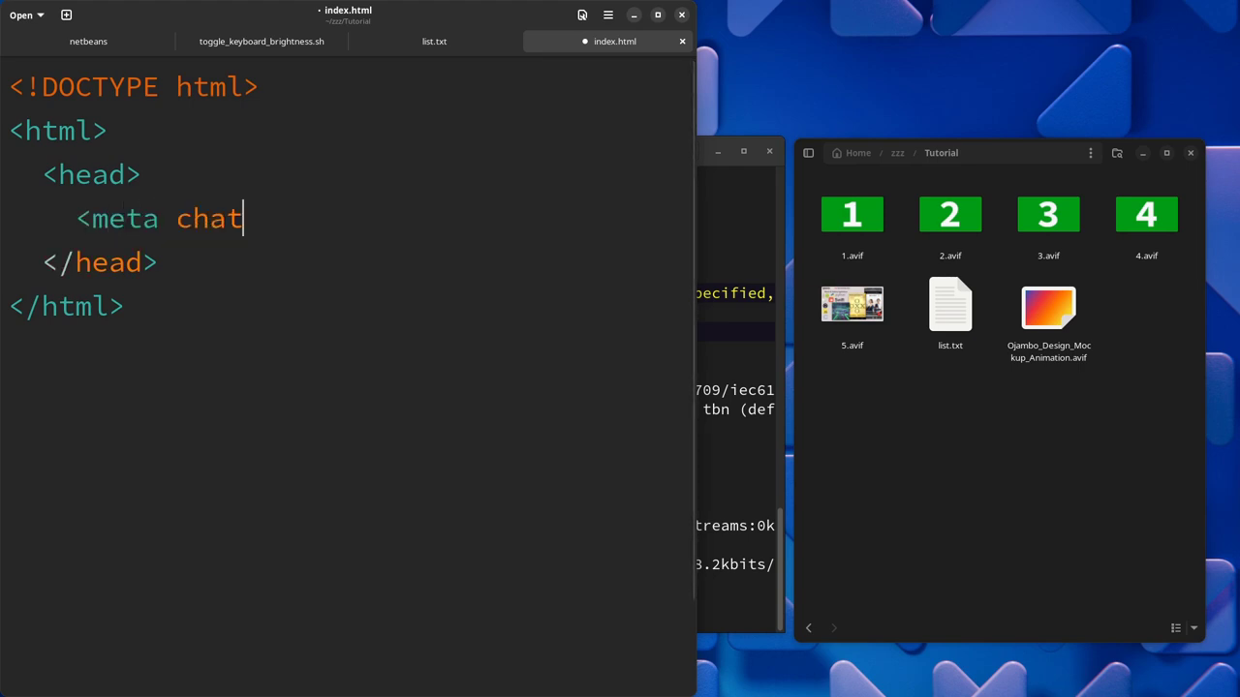
{"action": "key", "text": "BackSpace"}
{"action": "type", "text": "rse"}
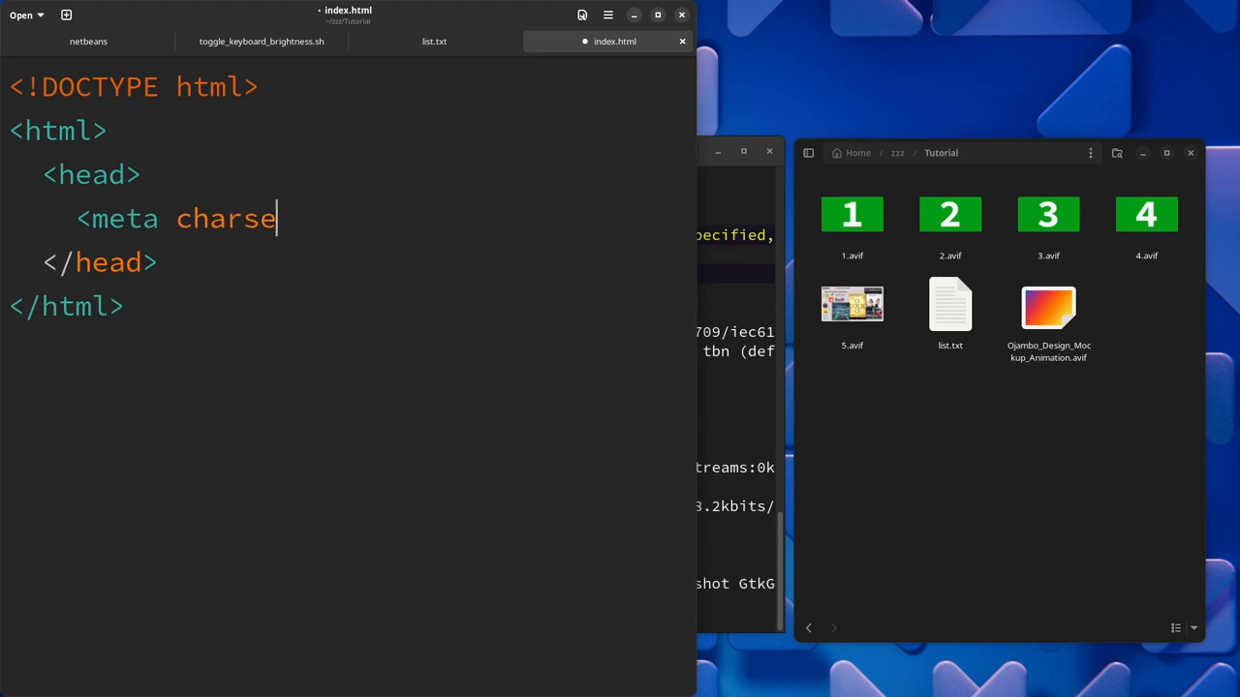
{"action": "type", "text": "t="}
{"action": "type", "text": "\"UTF-8"}
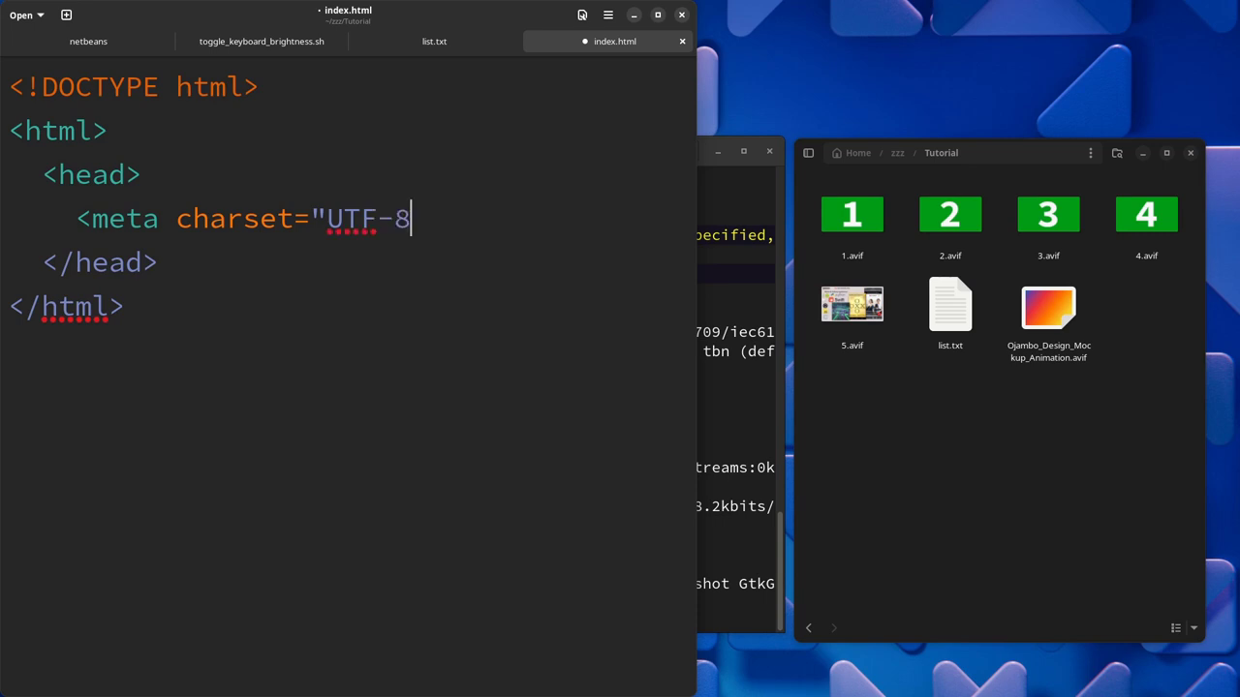
{"action": "type", "text": "\""}
{"action": "type", "text": " >"}
{"action": "key", "text": "BackSpace"}
{"action": "key", "text": "BackSpace"}
{"action": "type", "text": ">"}
{"action": "key", "text": "Return"}
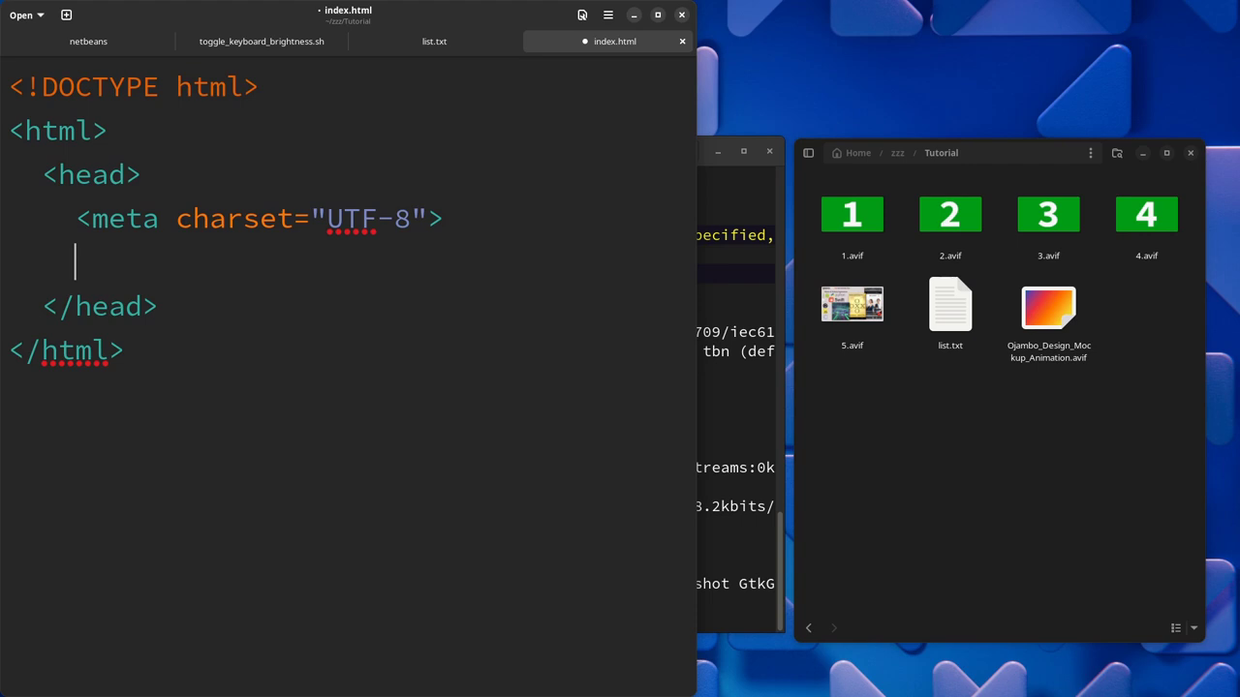
{"action": "type", "text": "<tilte"}
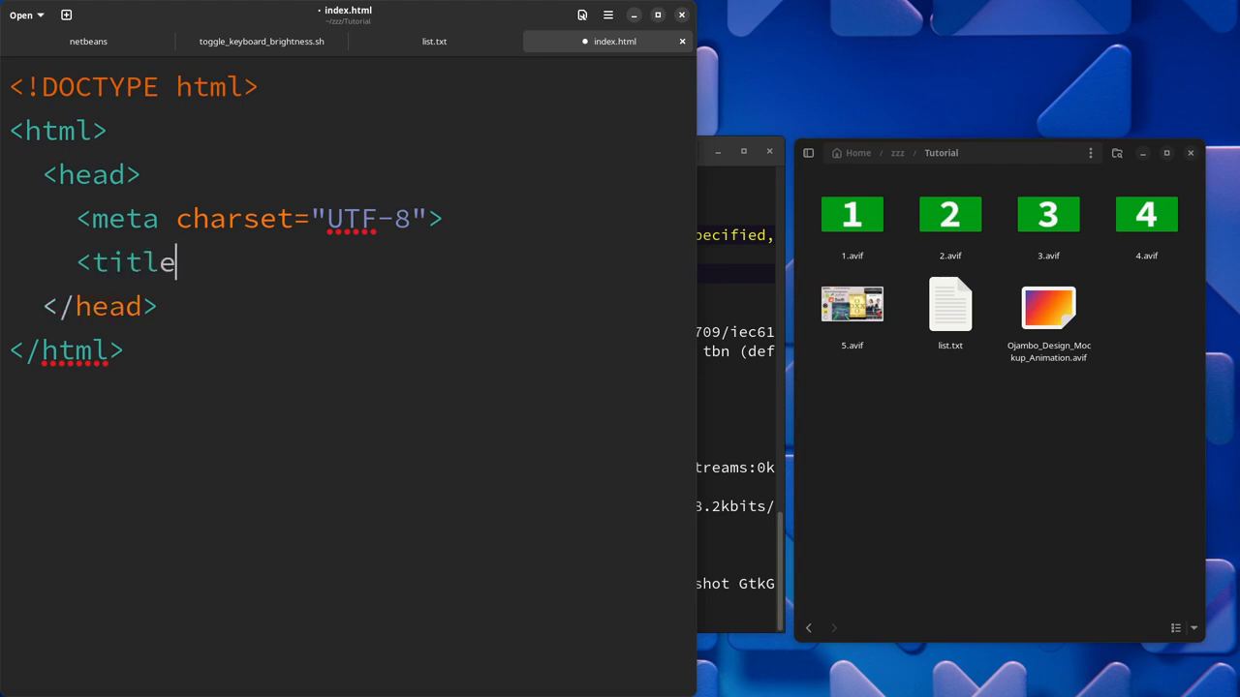
{"action": "type", "text": ">A"}
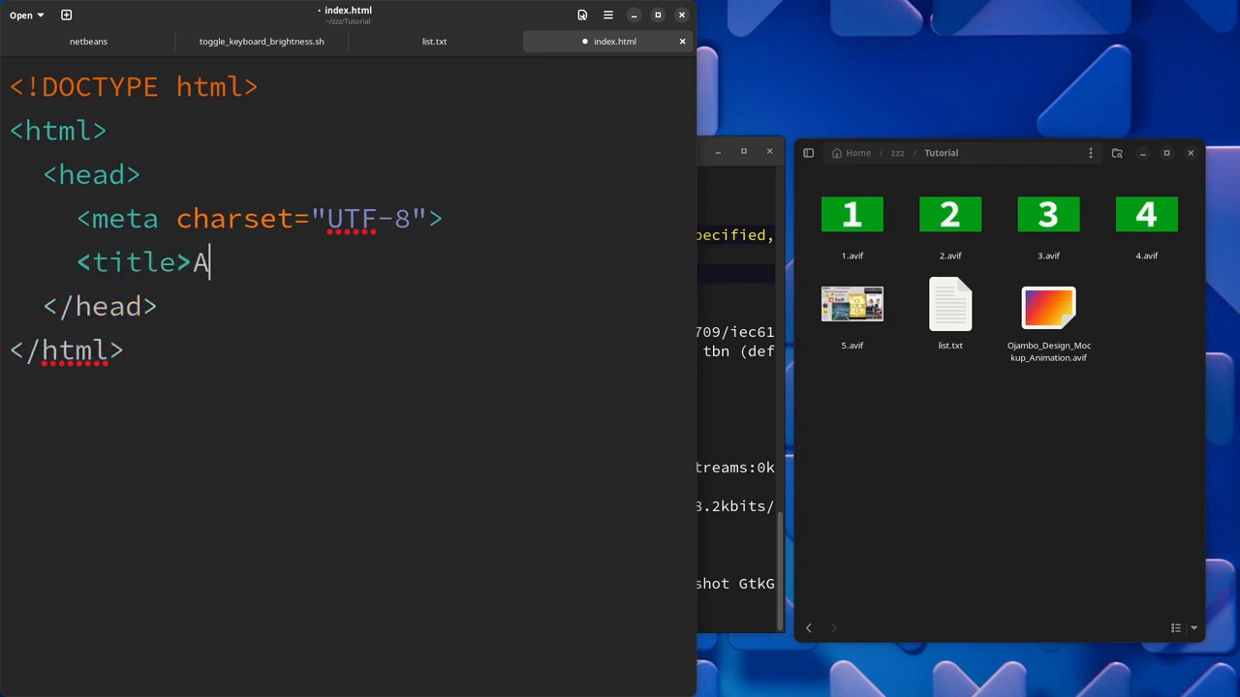
{"action": "type", "text": "VIF Image "}
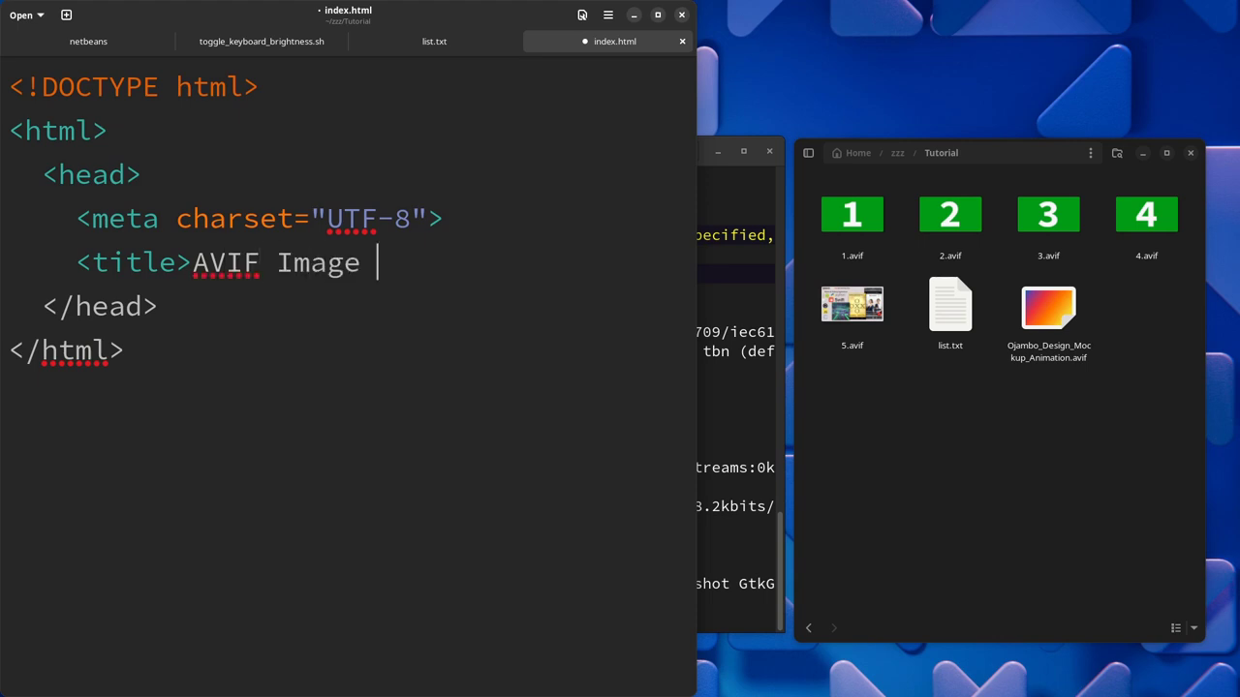
{"action": "type", "text": "Forma"}
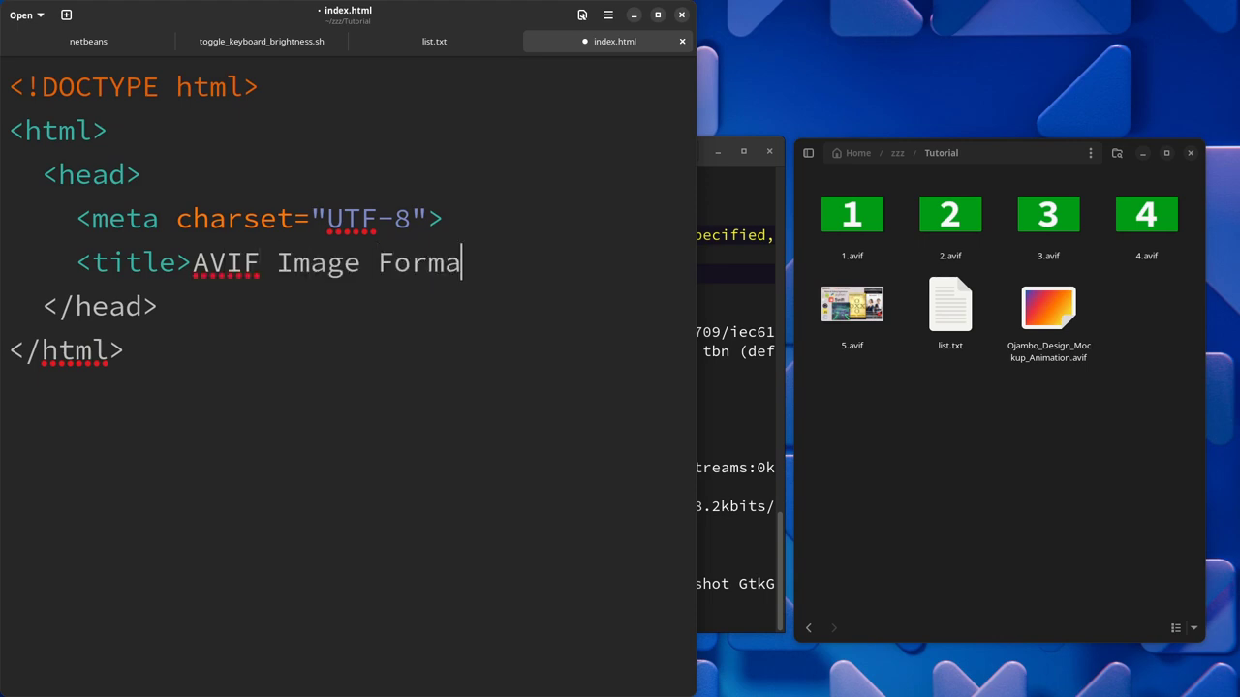
{"action": "type", "text": "t</title>"}
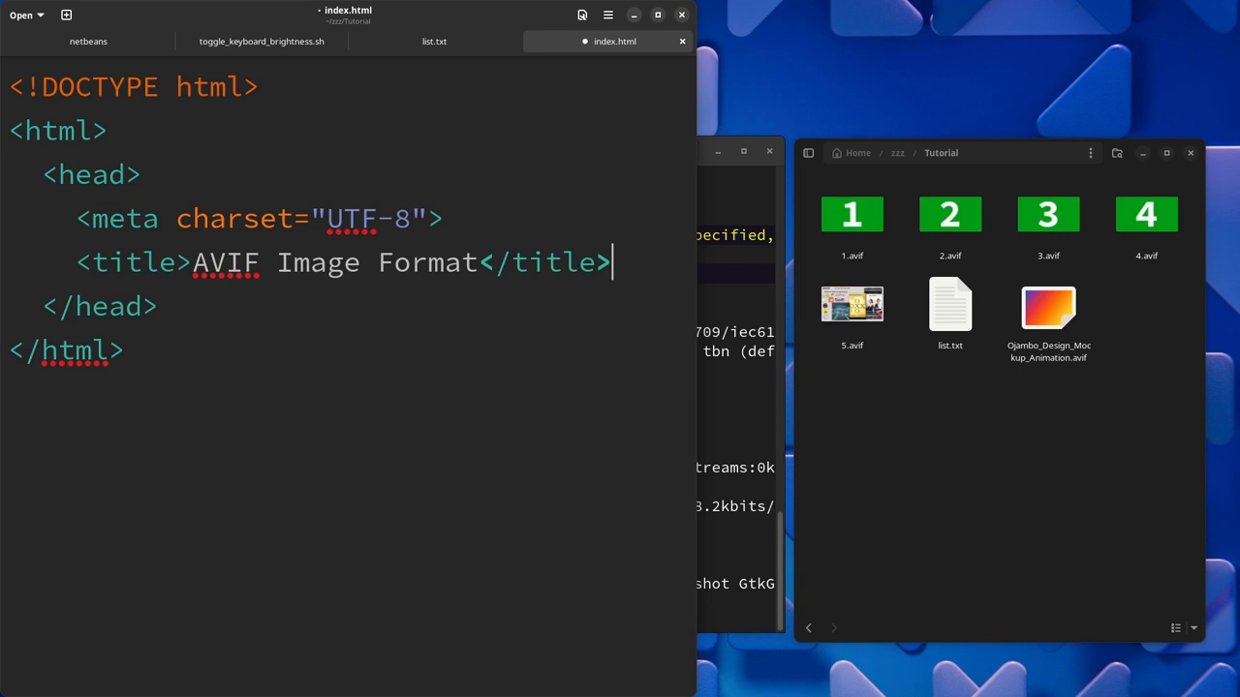
{"action": "key", "text": "Down"}
{"action": "key", "text": "Down"}
Add a body element after head with an indented empty line inside.
{"action": "key", "text": "Up"}
{"action": "key", "text": "Return"}
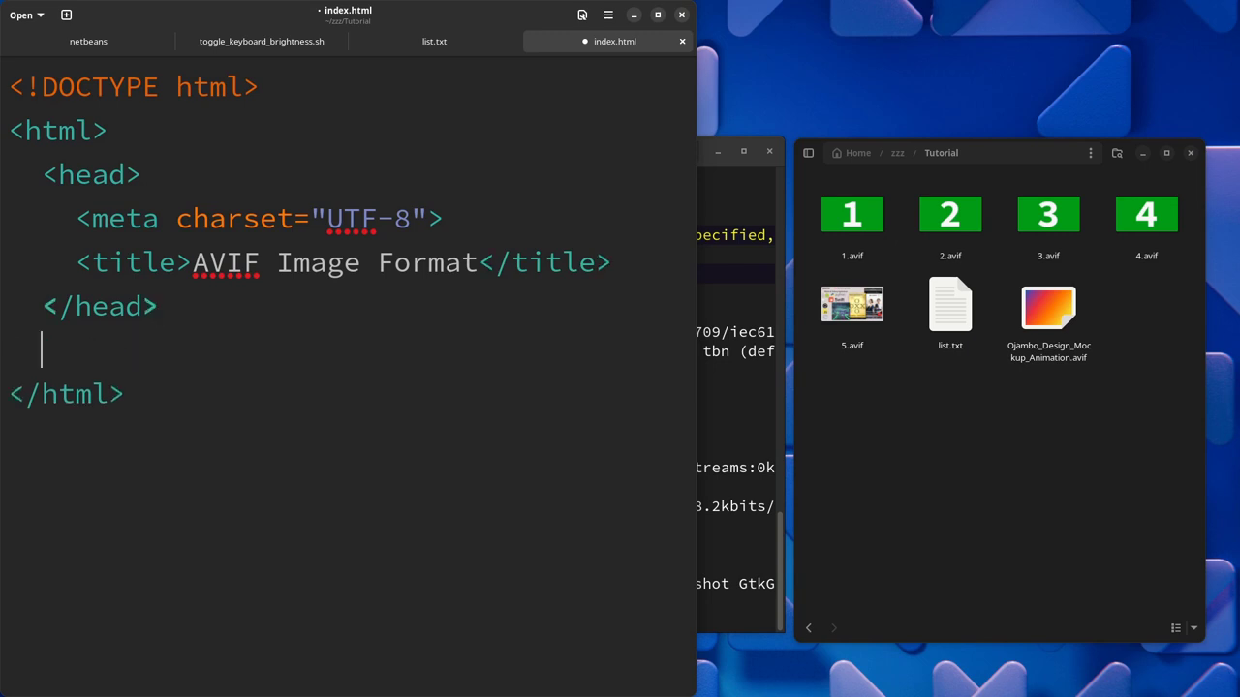
{"action": "type", "text": "<bod"}
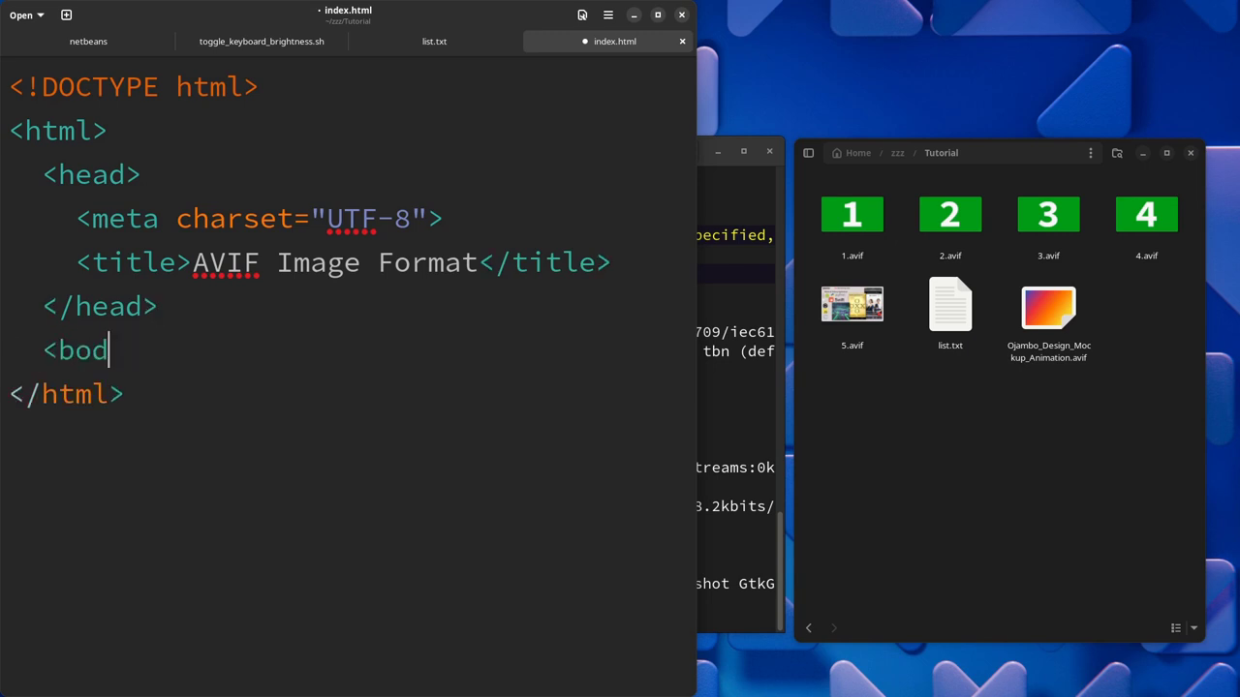
{"action": "type", "text": "y>"}
{"action": "key", "text": "Return"}
{"action": "key", "text": "Return"}
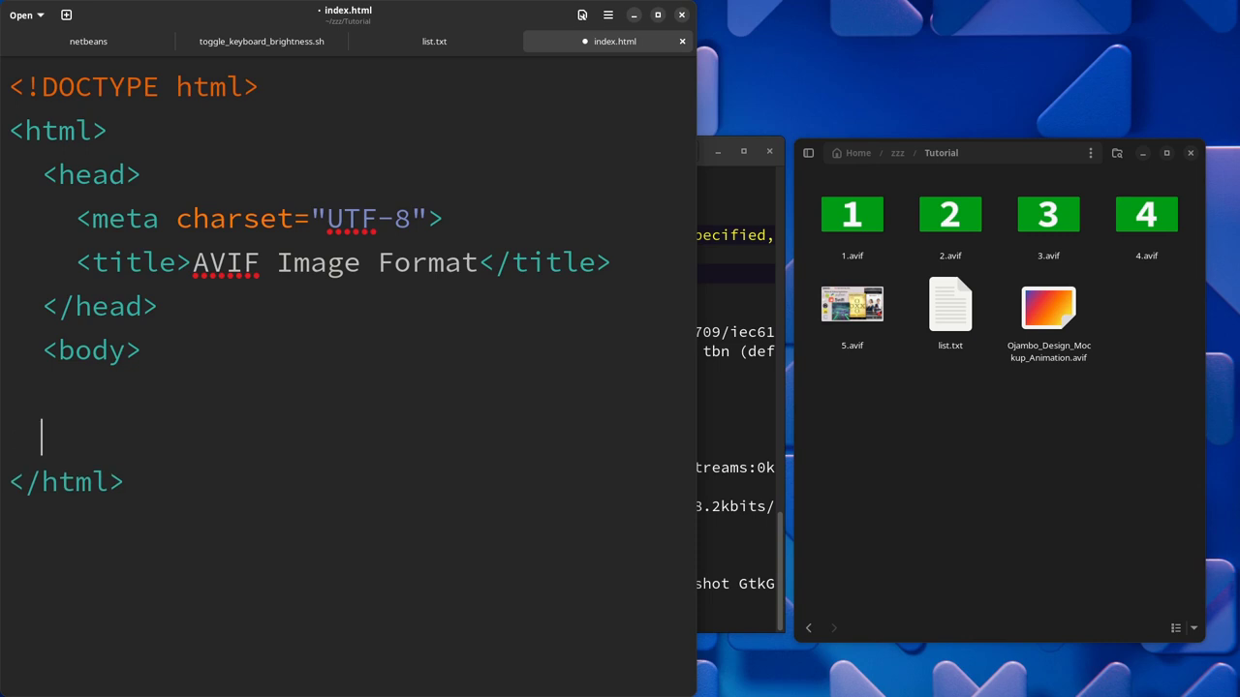
{"action": "type", "text": "</body>"}
{"action": "key", "text": "Up"}
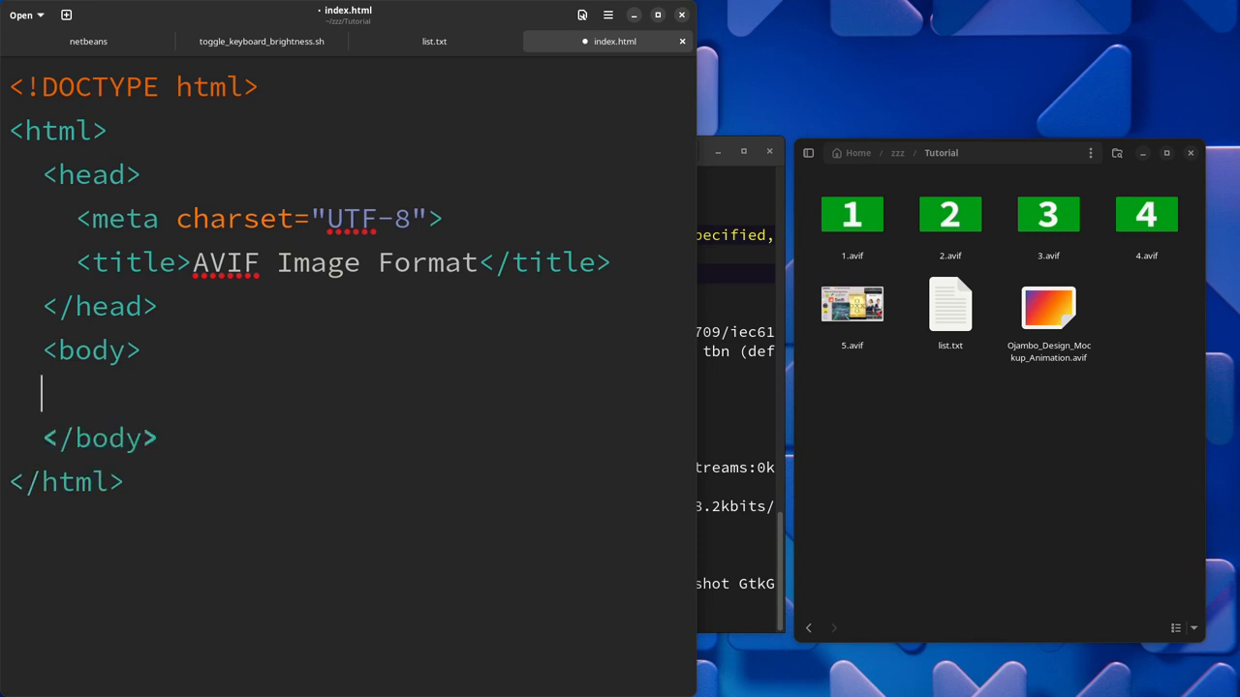
{"action": "key", "text": "Tab"}
Insert an img tag for Ojambo_Design_Mockup_Animation.avif with alt "OjamboServices.com Banner Animation" and save.
{"action": "type", "text": "<img "}
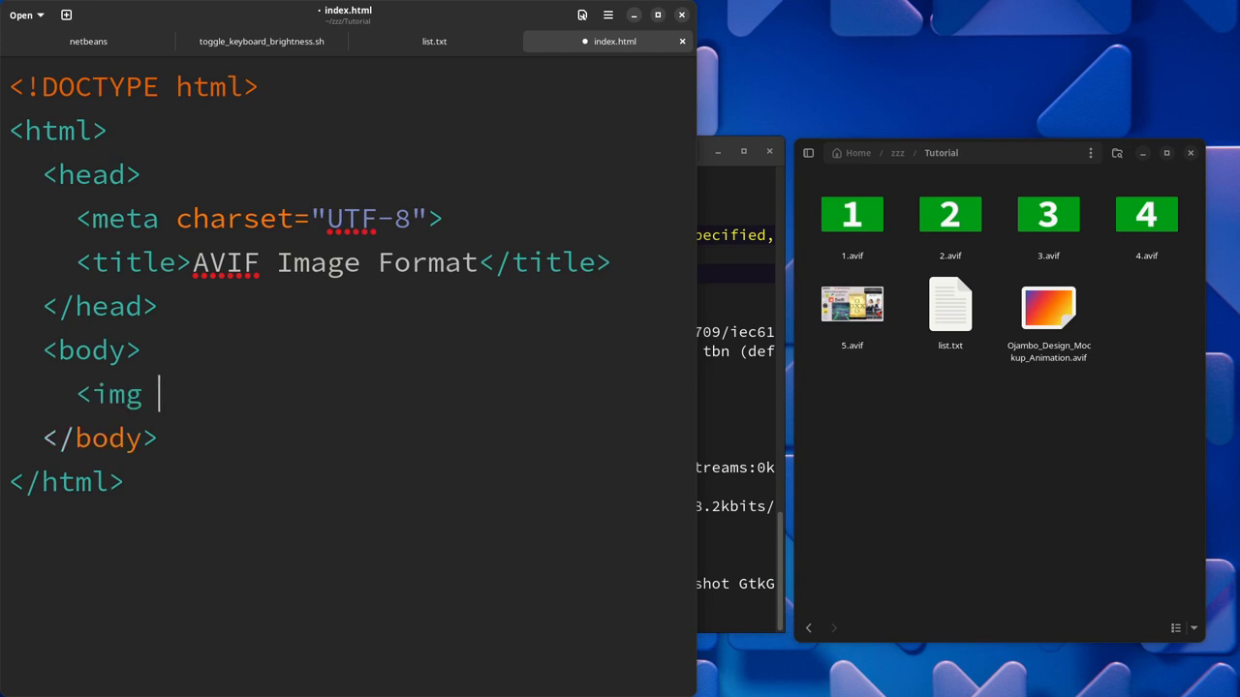
{"action": "type", "text": "src="}
{"action": "type", "text": "\"Ojambo"}
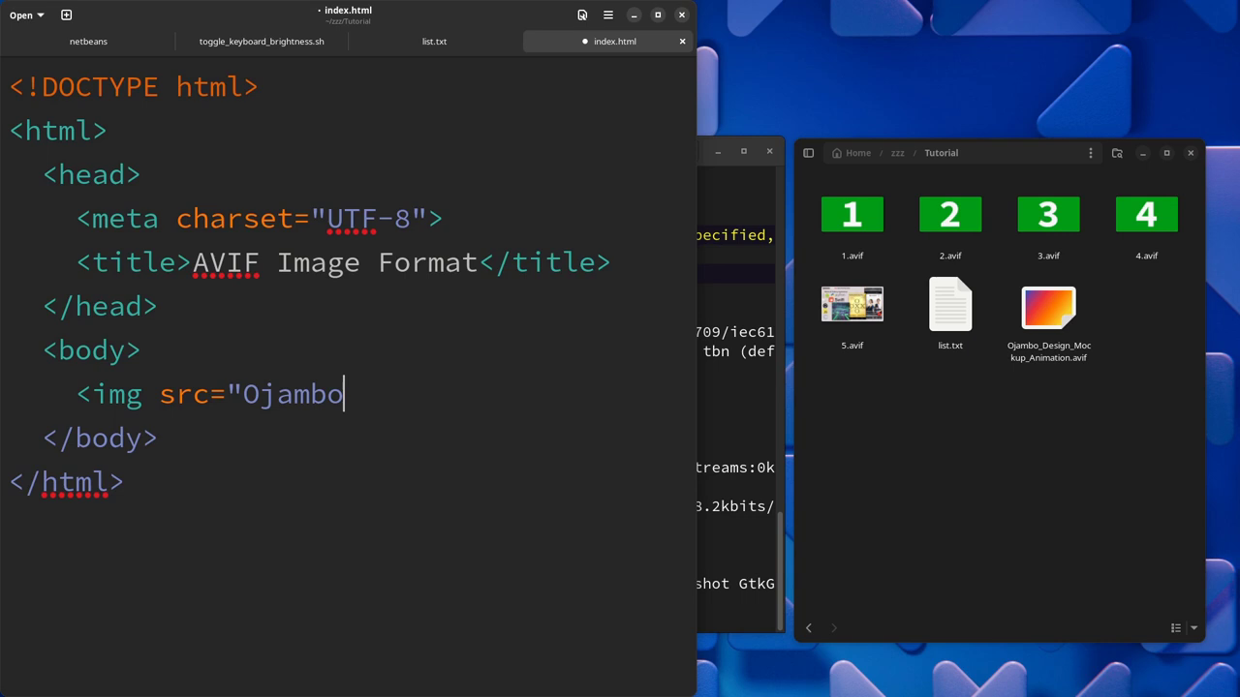
{"action": "type", "text": "_Design"}
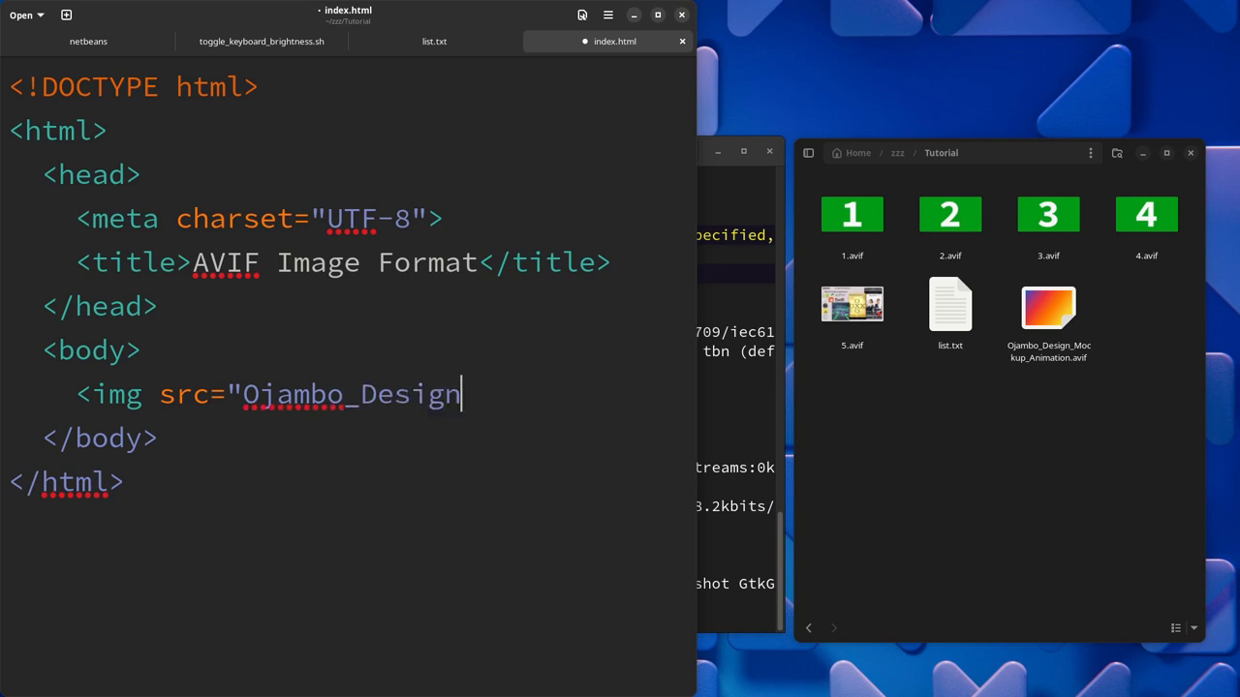
{"action": "type", "text": "_Mockup_"}
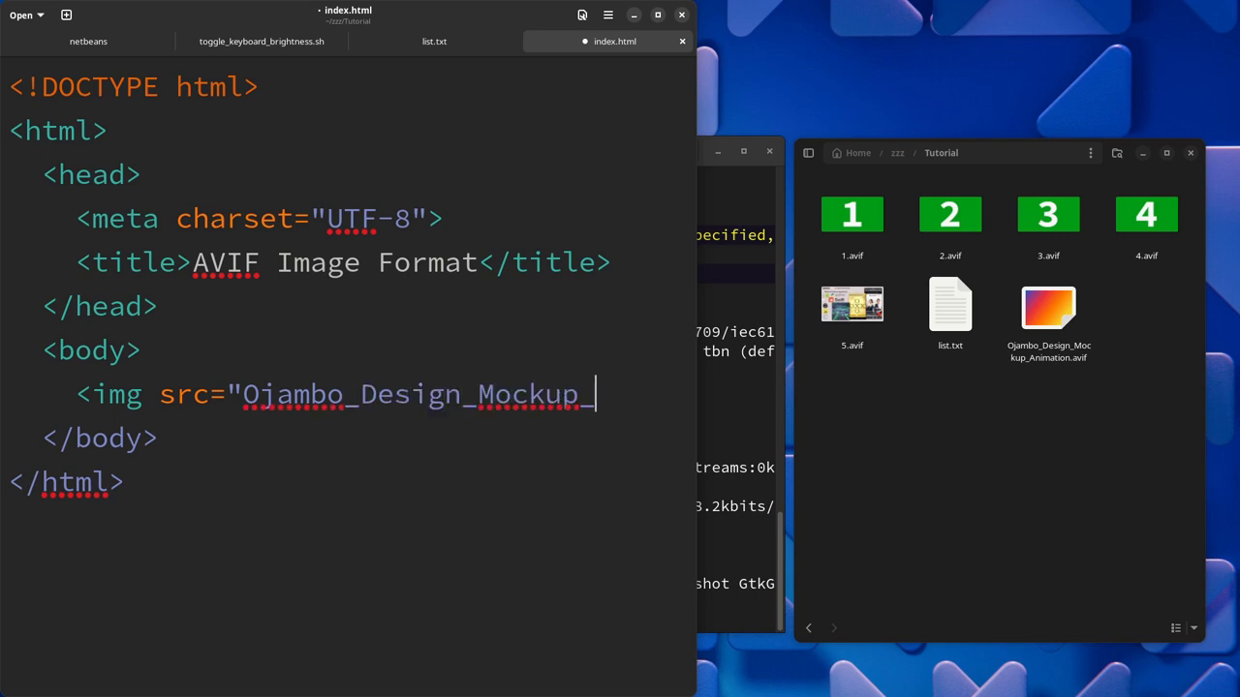
{"action": "type", "text": "Animation.a"}
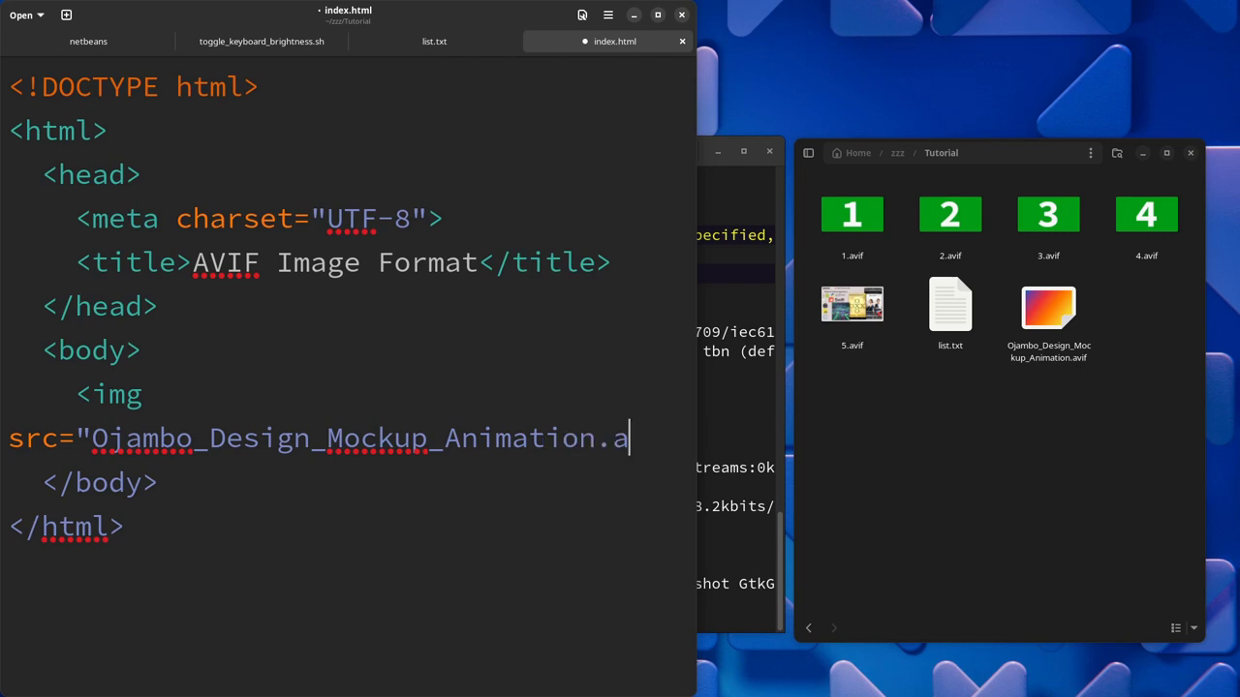
{"action": "type", "text": "vif"}
{"action": "type", "text": "\" al"}
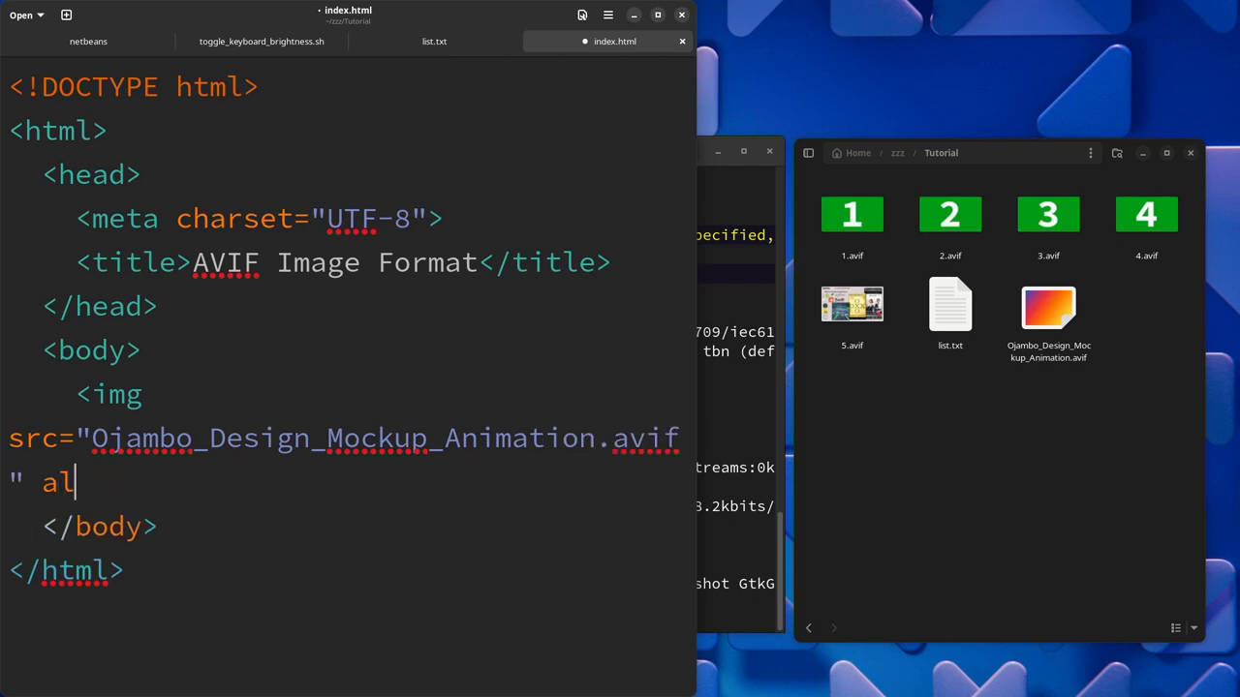
{"action": "type", "text": "t=\""}
{"action": "type", "text": "OjamboSeri"}
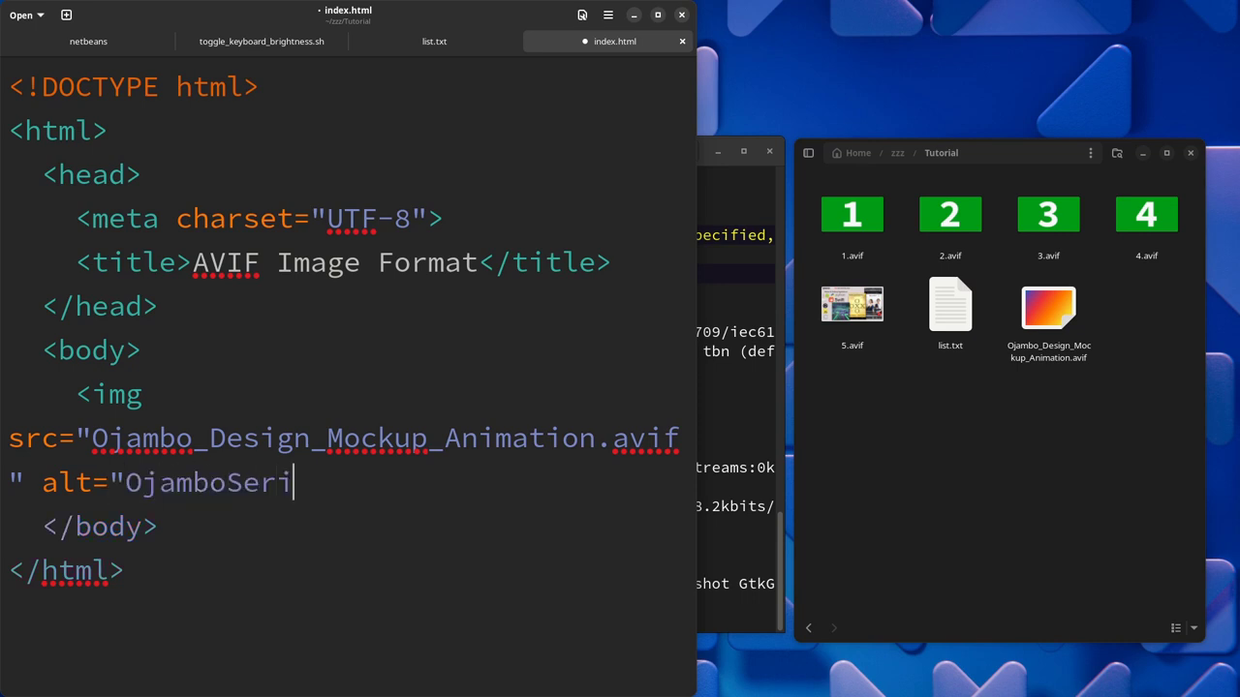
{"action": "key", "text": "BackSpace"}
{"action": "type", "text": "vices"}
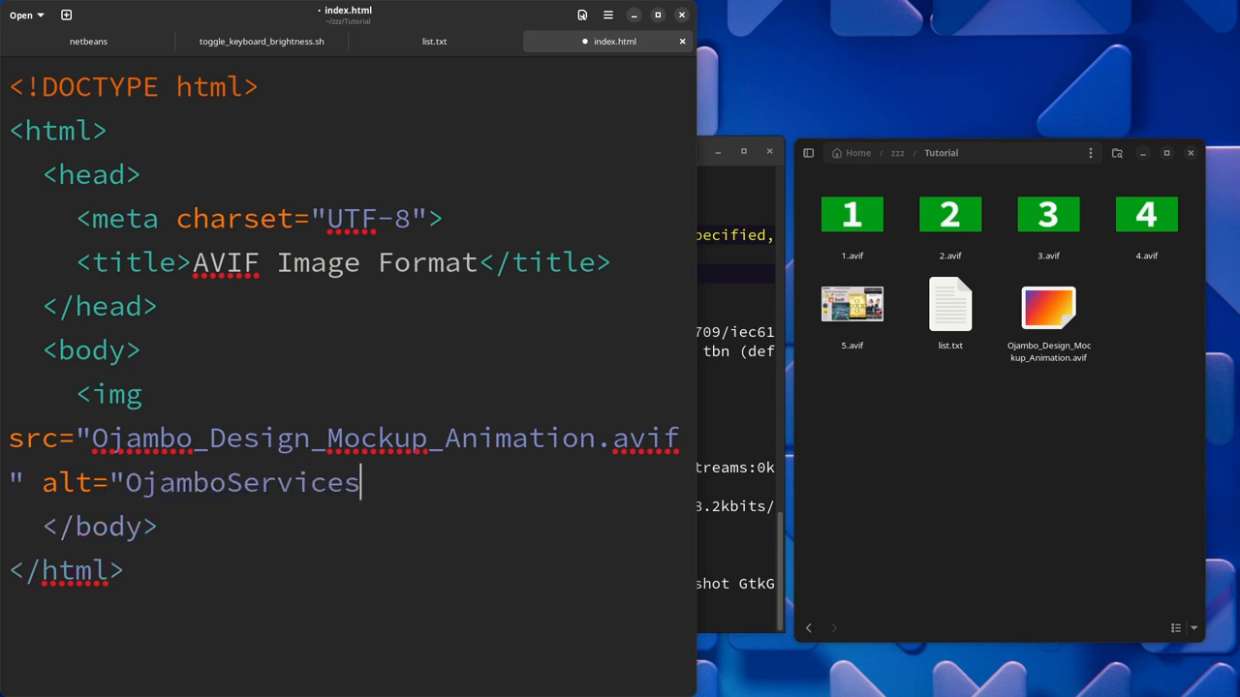
{"action": "type", "text": ".com Bann"}
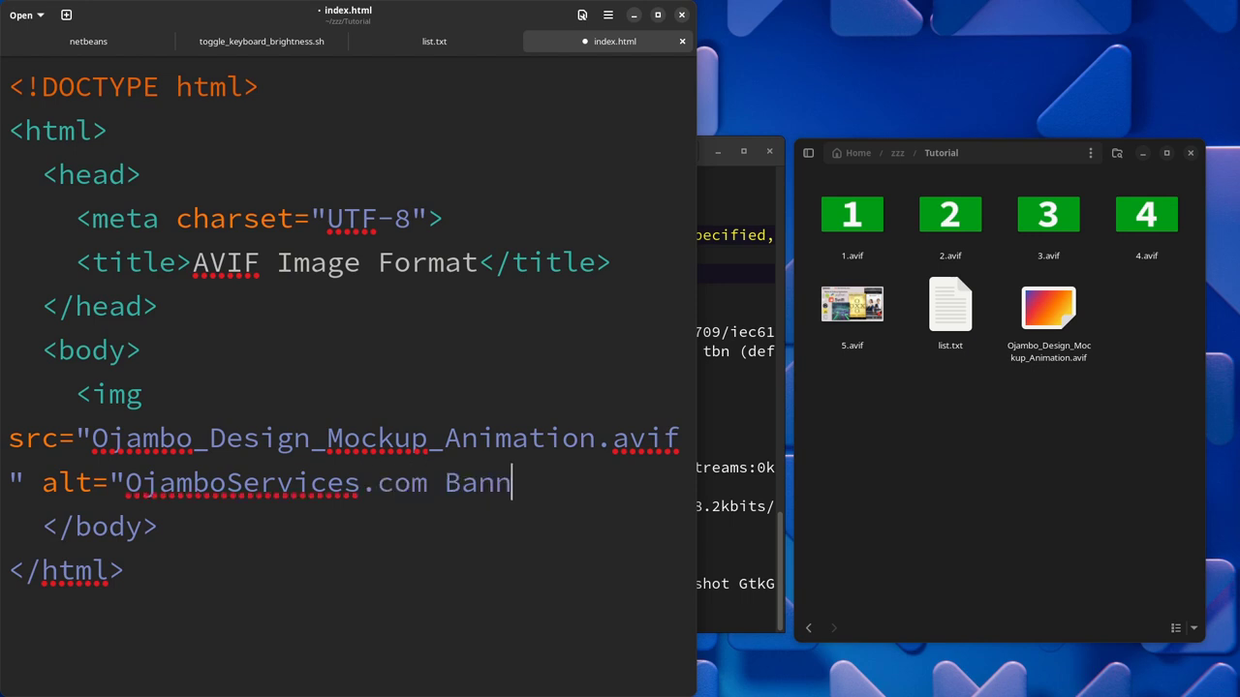
{"action": "type", "text": "er Aniamtio"}
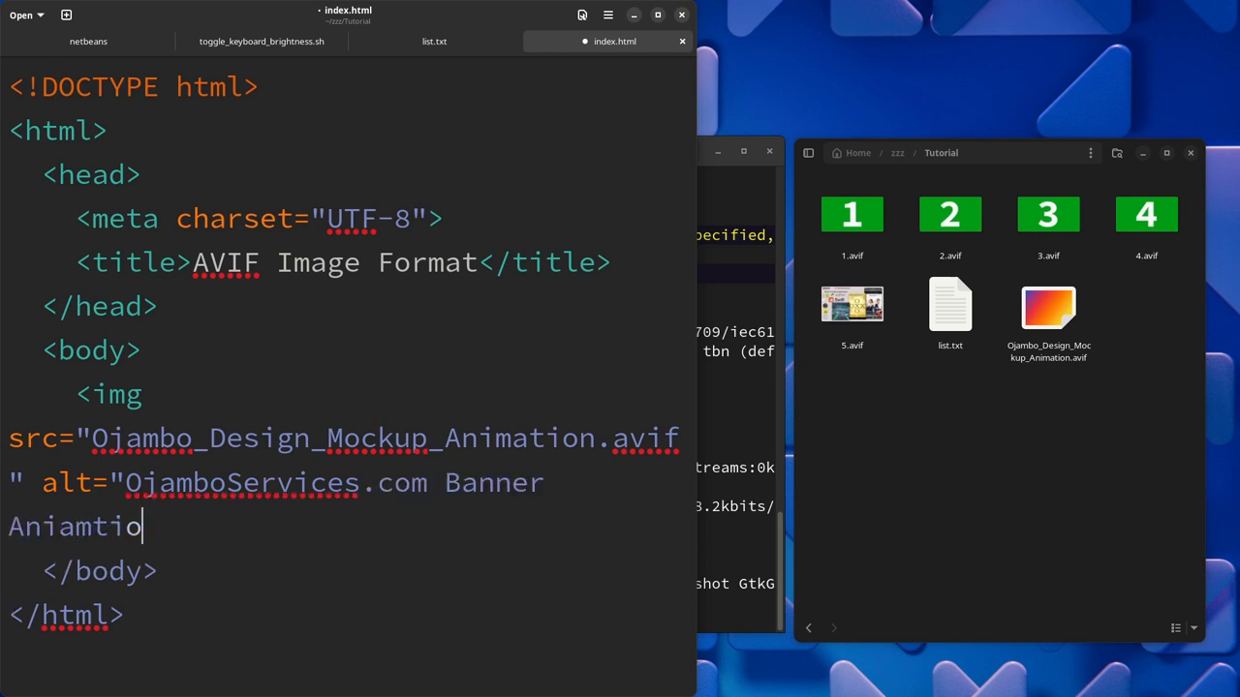
{"action": "key", "text": "BackSpace"}
{"action": "key", "text": "BackSpace"}
{"action": "key", "text": "BackSpace"}
{"action": "key", "text": "BackSpace"}
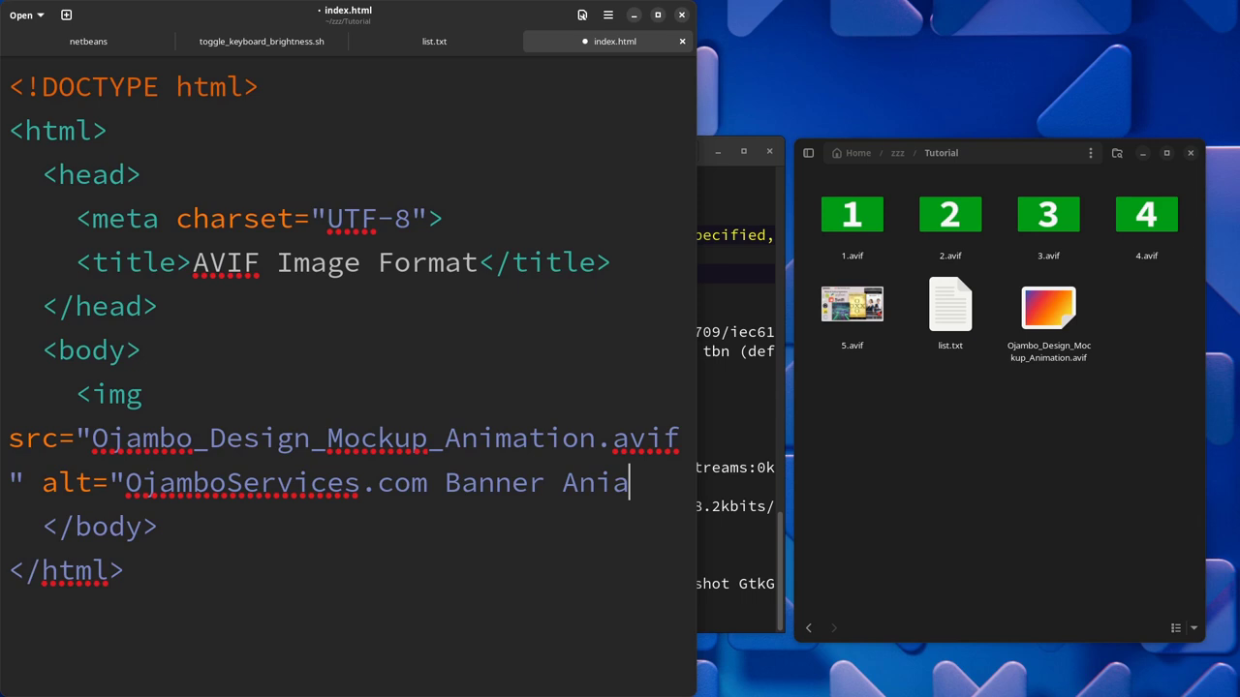
{"action": "key", "text": "BackSpace"}
{"action": "key", "text": "BackSpace"}
{"action": "type", "text": "imation"}
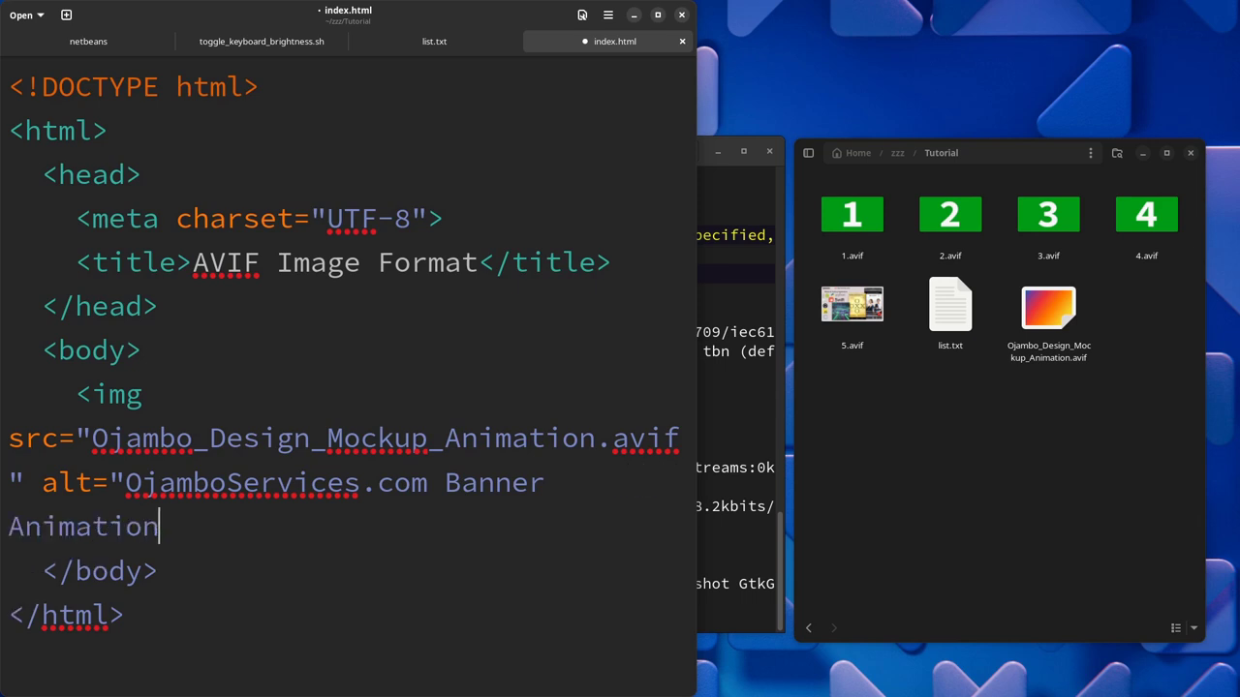
{"action": "type", "text": "\""}
{"action": "type", "text": " />"}
{"action": "key", "text": "ctrl+s"}
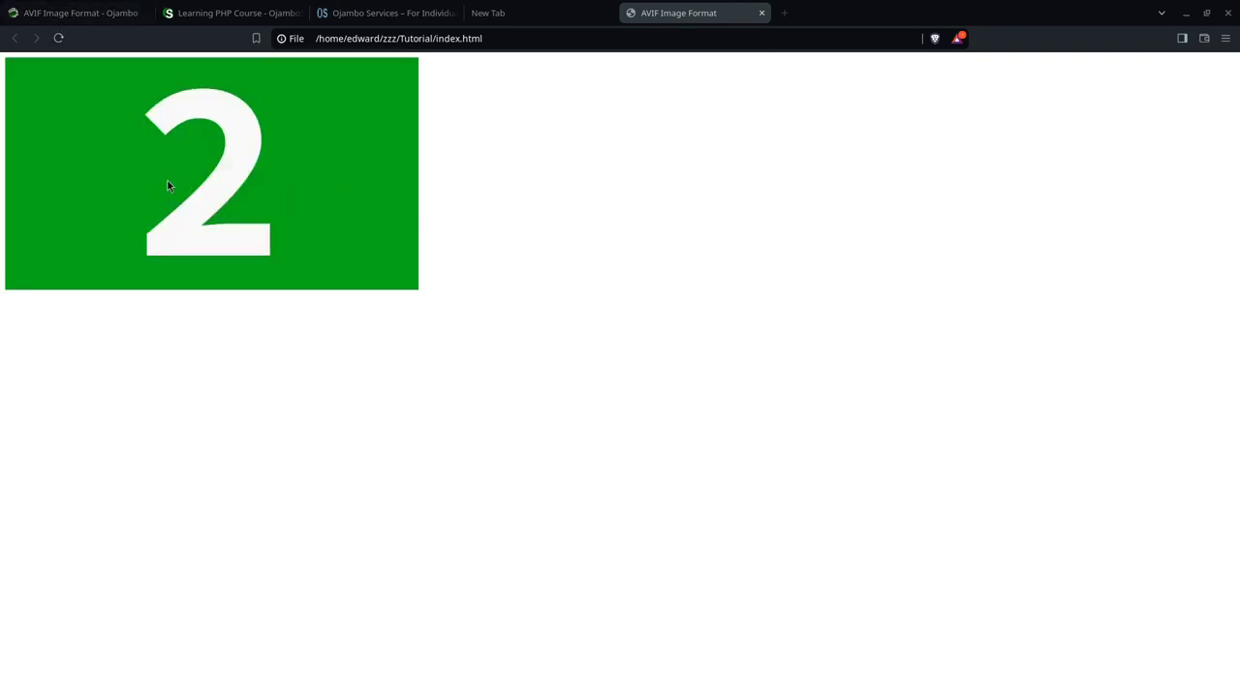
{"action": "mouse_move", "coordinate": [73, 13]}
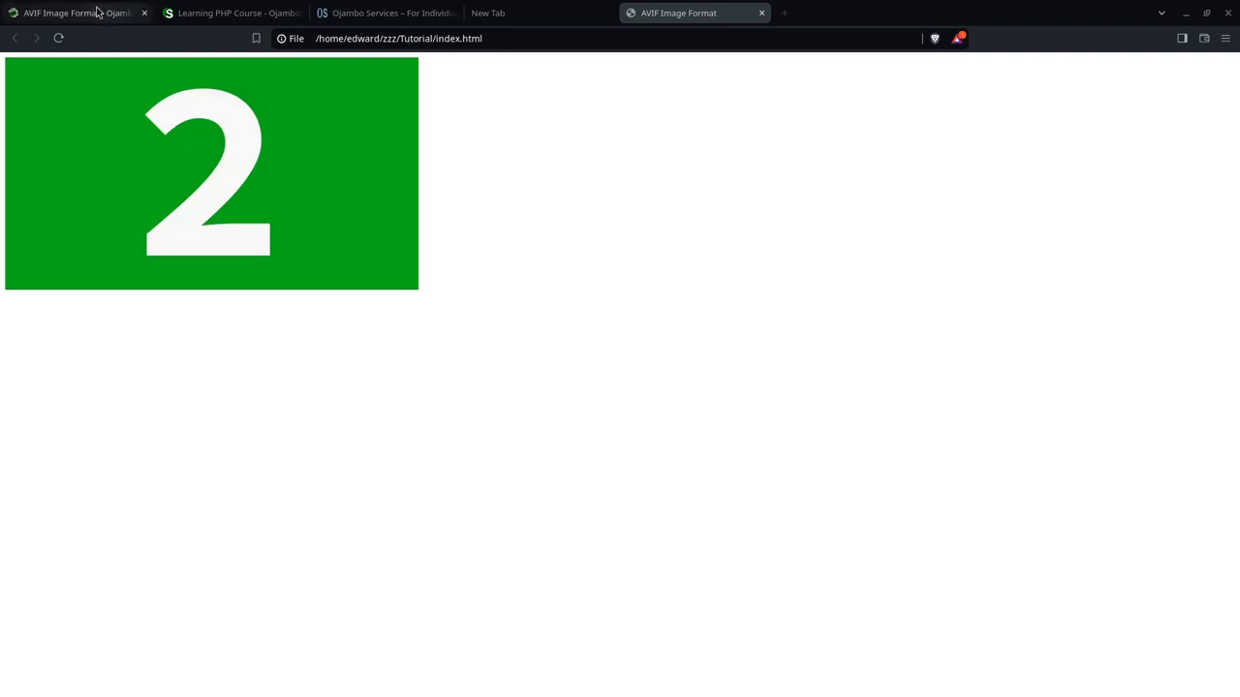
Switch to the ojambo.com AVIF article tab, scroll to its comment form and footer, then back up.
{"action": "left_click", "coordinate": [98, 13]}
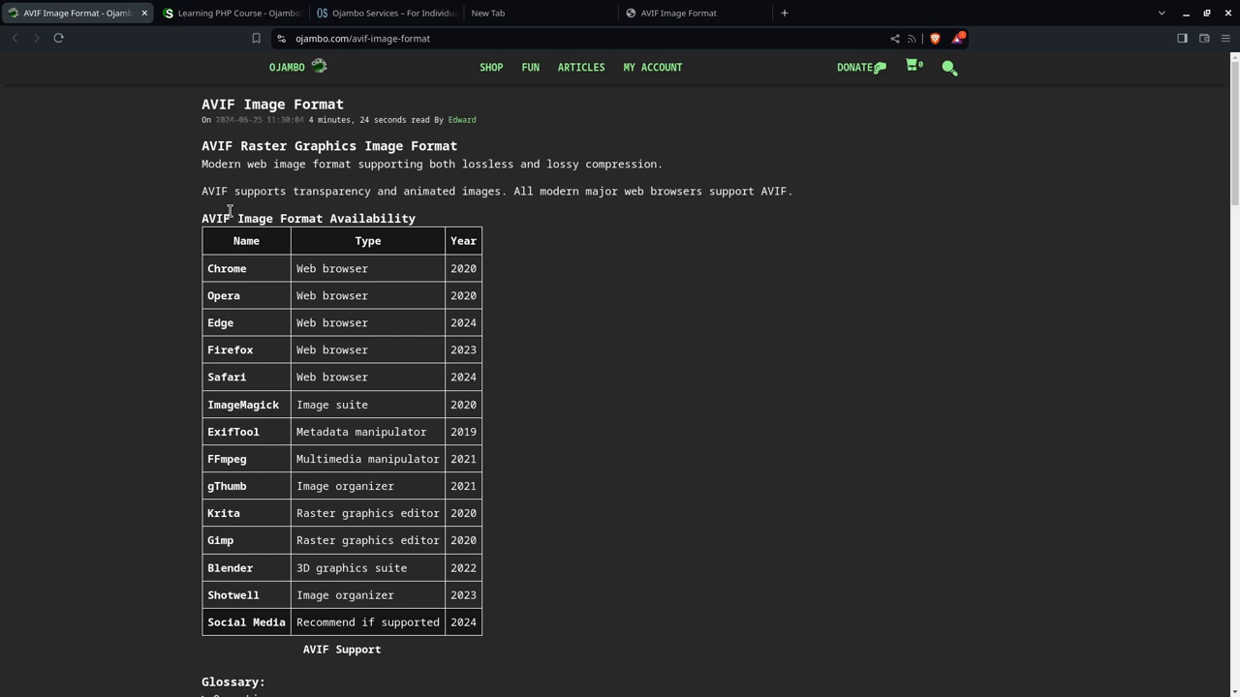
{"action": "scroll", "coordinate": [230, 211], "scroll_direction": "down", "scroll_amount": 2}
{"action": "scroll", "coordinate": [232, 194], "scroll_direction": "down", "scroll_amount": 1}
{"action": "scroll", "coordinate": [249, 141], "scroll_direction": "up", "scroll_amount": 3}
{"action": "scroll", "coordinate": [417, 235], "scroll_direction": "down", "scroll_amount": 1}
{"action": "scroll", "coordinate": [419, 236], "scroll_direction": "down", "scroll_amount": 4}
{"action": "scroll", "coordinate": [417, 236], "scroll_direction": "down", "scroll_amount": 3}
{"action": "scroll", "coordinate": [418, 235], "scroll_direction": "down", "scroll_amount": 5}
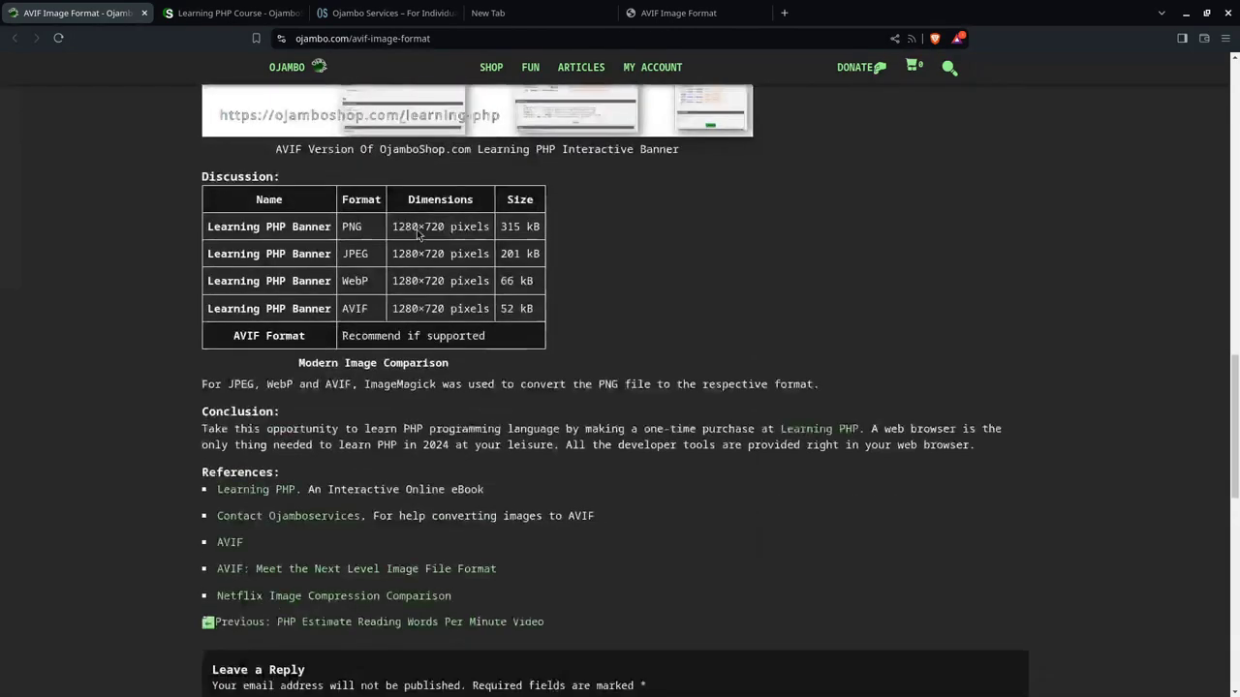
{"action": "scroll", "coordinate": [418, 235], "scroll_direction": "down", "scroll_amount": 2}
{"action": "scroll", "coordinate": [417, 236], "scroll_direction": "down", "scroll_amount": 4}
{"action": "scroll", "coordinate": [417, 235], "scroll_direction": "down", "scroll_amount": 3}
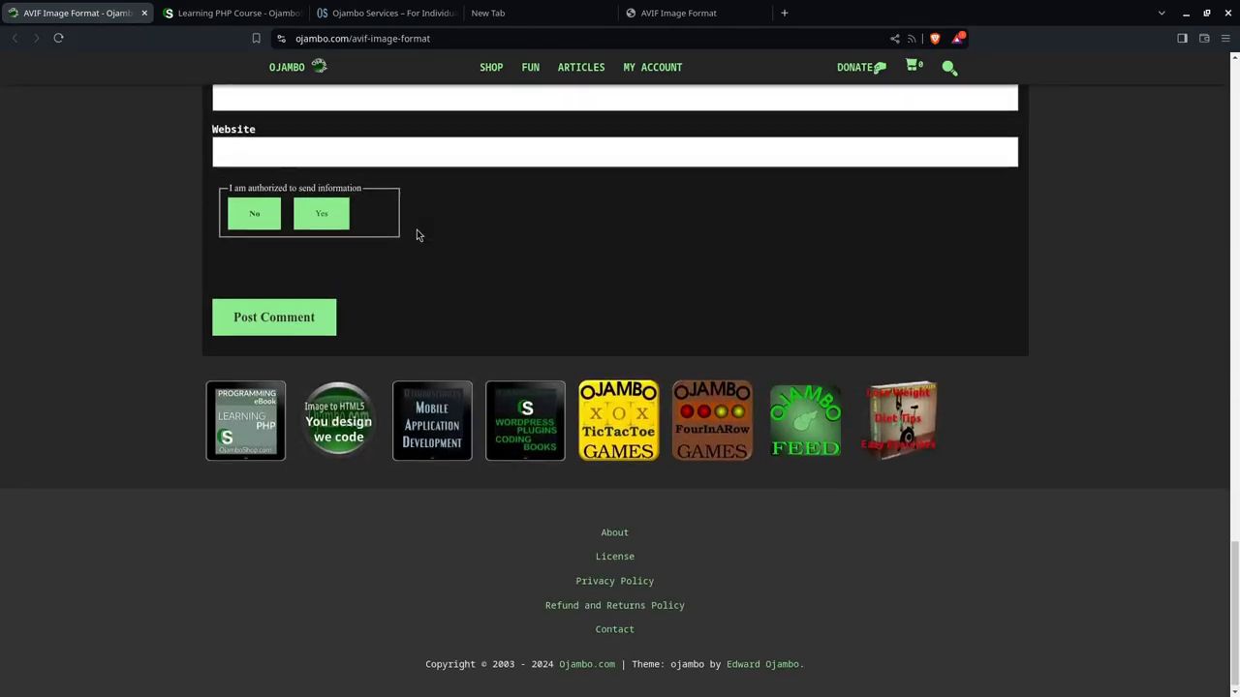
{"action": "scroll", "coordinate": [417, 233], "scroll_direction": "up", "scroll_amount": 3}
{"action": "scroll", "coordinate": [417, 232], "scroll_direction": "up", "scroll_amount": 3}
{"action": "scroll", "coordinate": [416, 228], "scroll_direction": "up", "scroll_amount": 2}
{"action": "scroll", "coordinate": [416, 229], "scroll_direction": "up", "scroll_amount": 4}
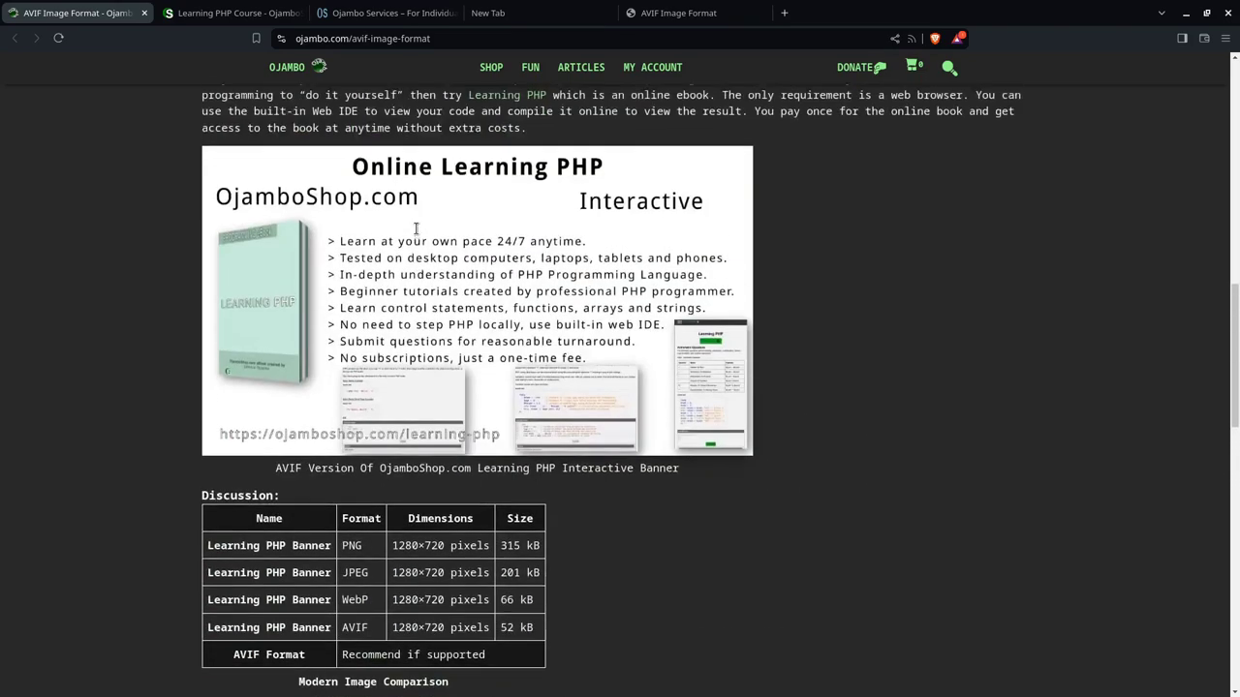
{"action": "scroll", "coordinate": [416, 228], "scroll_direction": "up", "scroll_amount": 5}
{"action": "scroll", "coordinate": [416, 229], "scroll_direction": "up", "scroll_amount": 3}
{"action": "scroll", "coordinate": [416, 228], "scroll_direction": "up", "scroll_amount": 4}
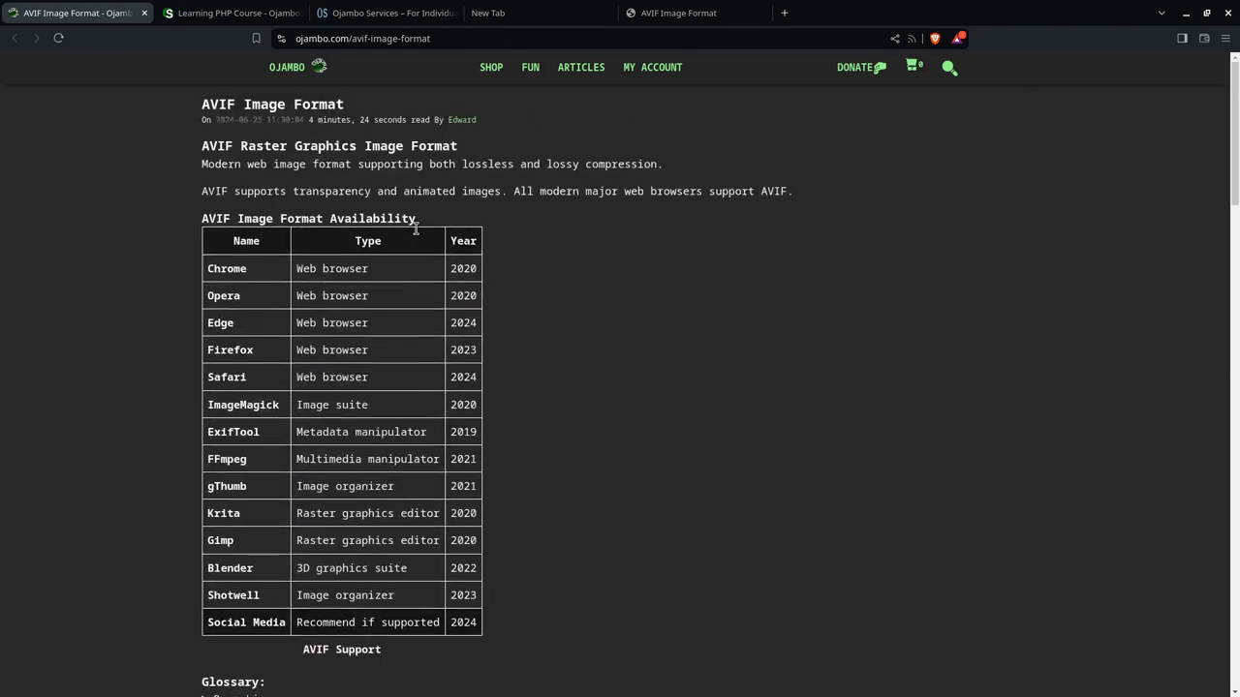
Switch to the Learning PHP Course tab and scroll through its description and back to the top.
{"action": "left_click", "coordinate": [243, 15]}
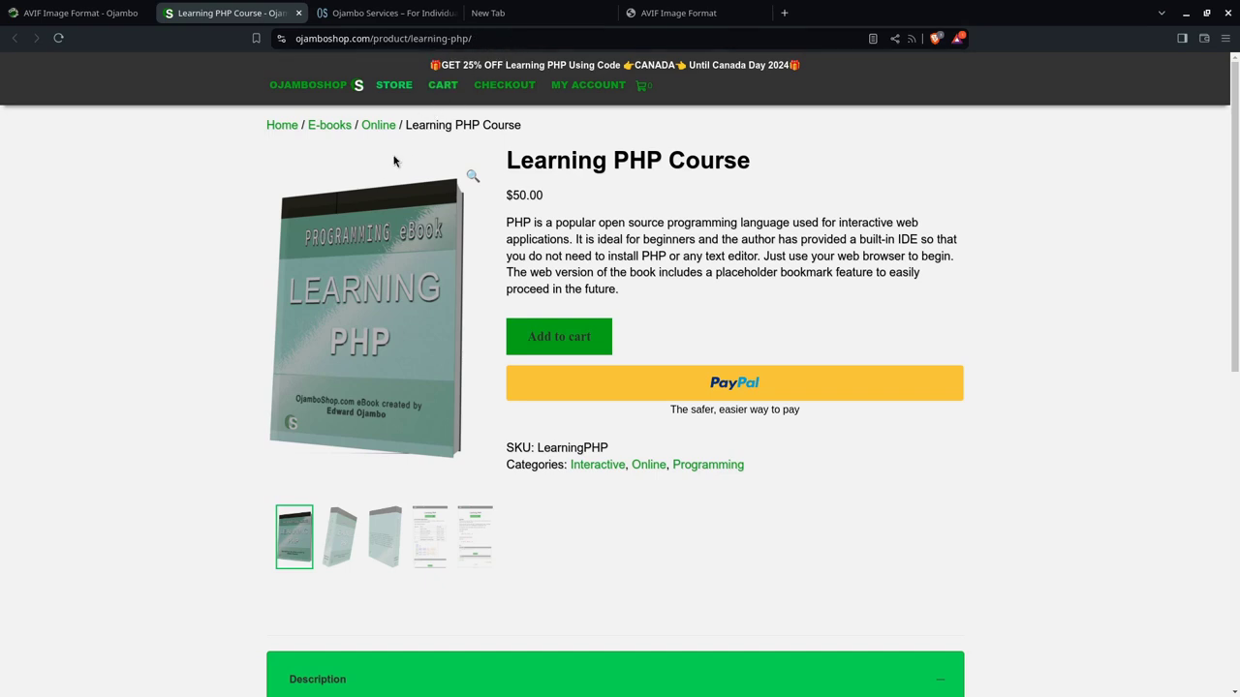
{"action": "scroll", "coordinate": [749, 245], "scroll_direction": "down", "scroll_amount": 4}
{"action": "scroll", "coordinate": [468, 559], "scroll_direction": "down", "scroll_amount": 3}
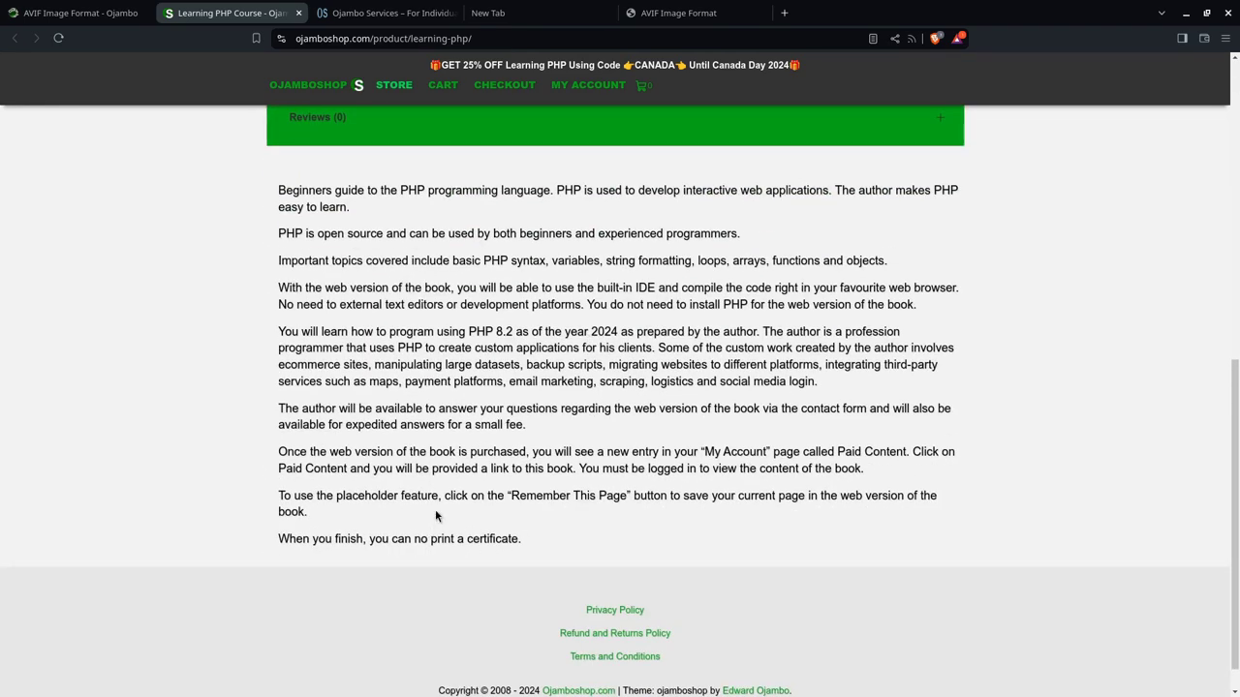
{"action": "scroll", "coordinate": [435, 509], "scroll_direction": "up", "scroll_amount": 3}
{"action": "scroll", "coordinate": [425, 445], "scroll_direction": "up", "scroll_amount": 4}
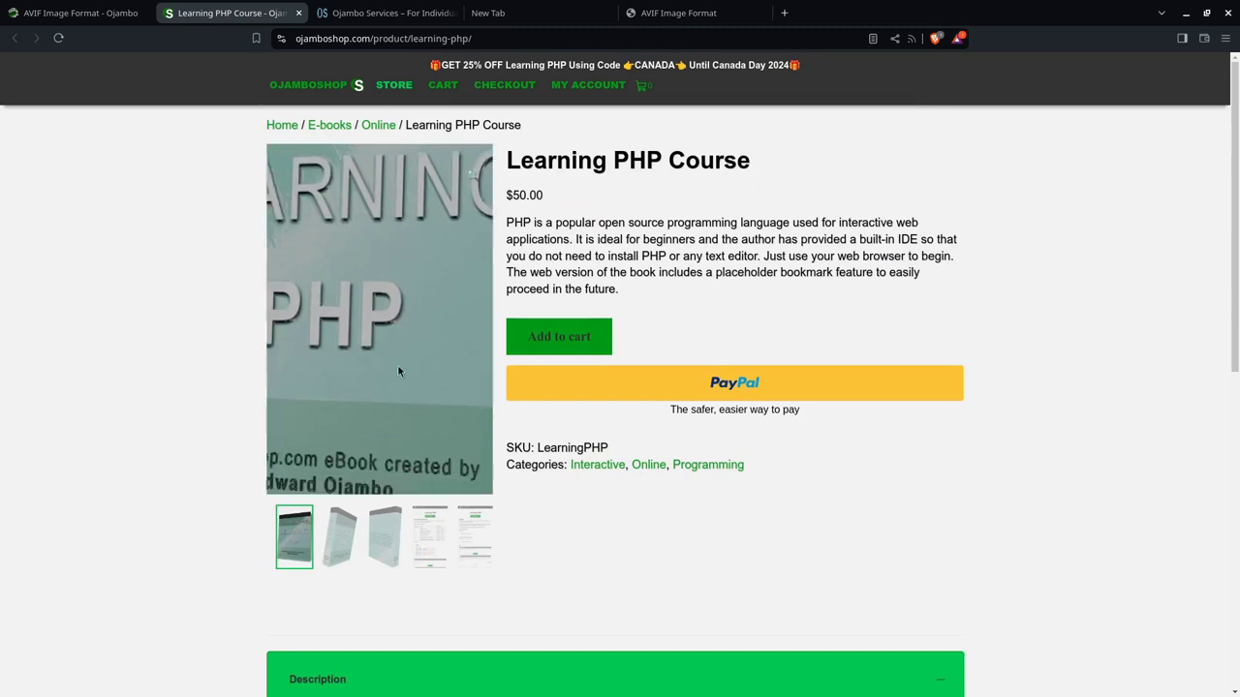
Switch to the Ojambo Services homepage tab, scroll to its footer, then back to the top.
{"action": "left_click", "coordinate": [401, 13]}
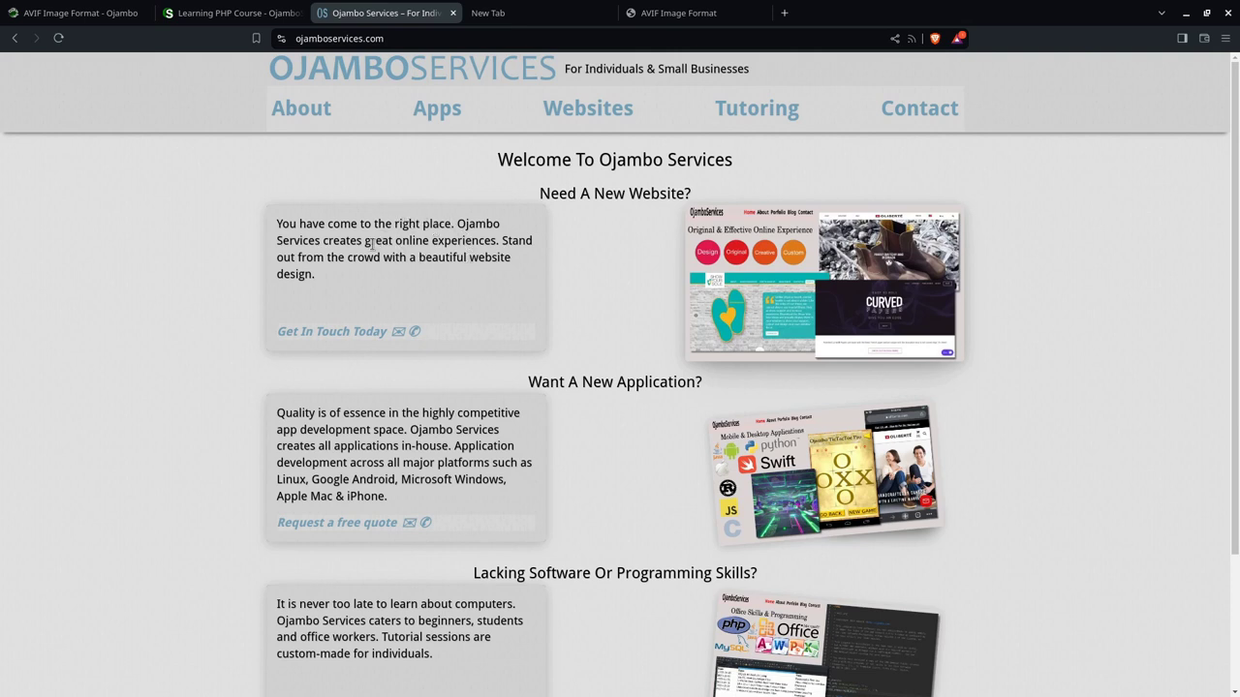
{"action": "scroll", "coordinate": [500, 251], "scroll_direction": "down", "scroll_amount": 1}
{"action": "scroll", "coordinate": [577, 295], "scroll_direction": "down", "scroll_amount": 2}
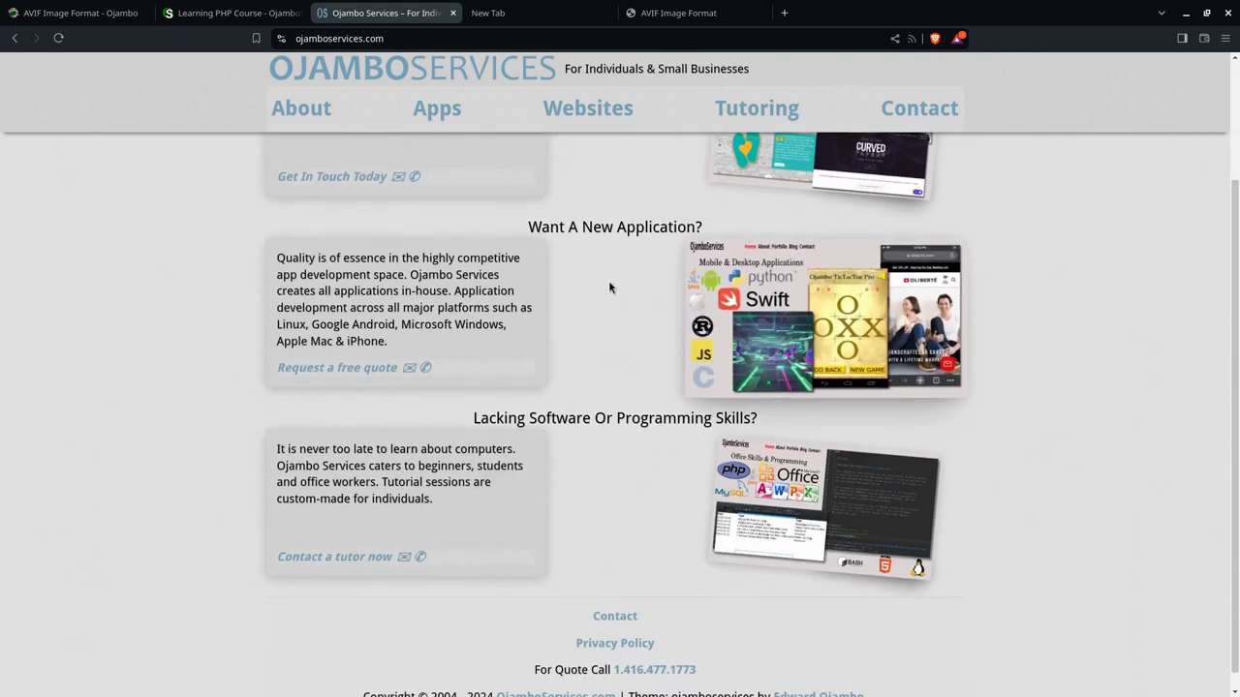
{"action": "scroll", "coordinate": [609, 329], "scroll_direction": "down", "scroll_amount": 1}
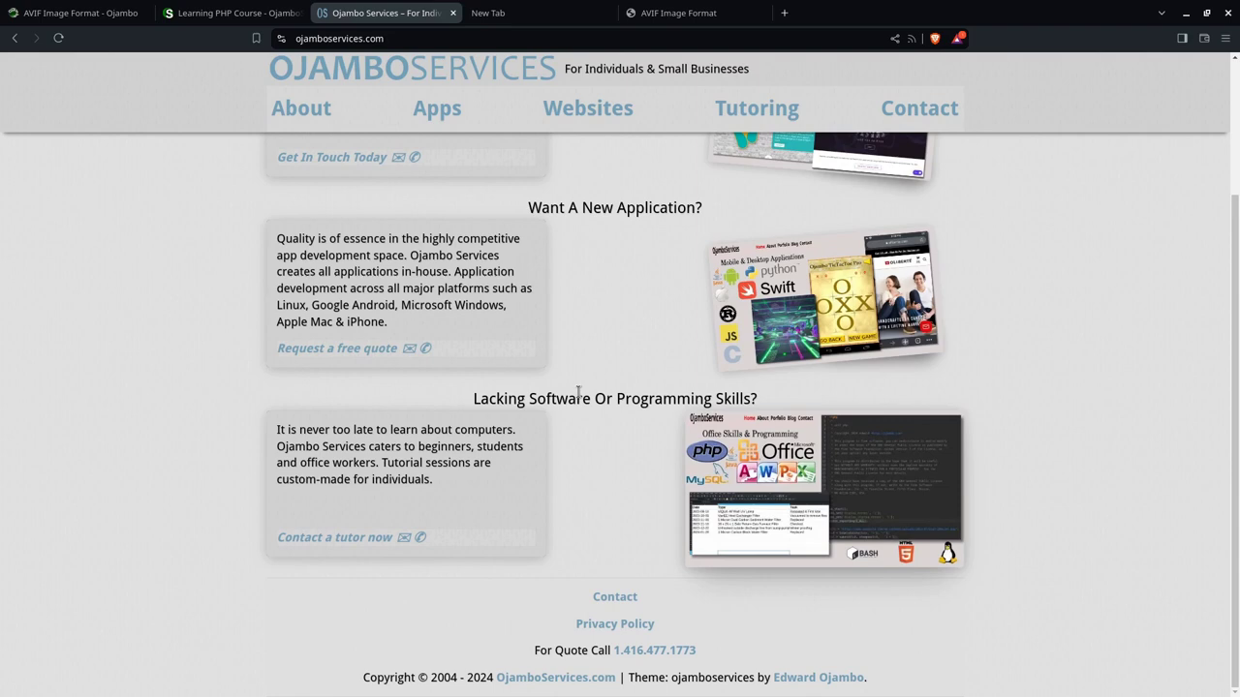
{"action": "scroll", "coordinate": [578, 391], "scroll_direction": "up", "scroll_amount": 1}
{"action": "scroll", "coordinate": [579, 392], "scroll_direction": "up", "scroll_amount": 2}
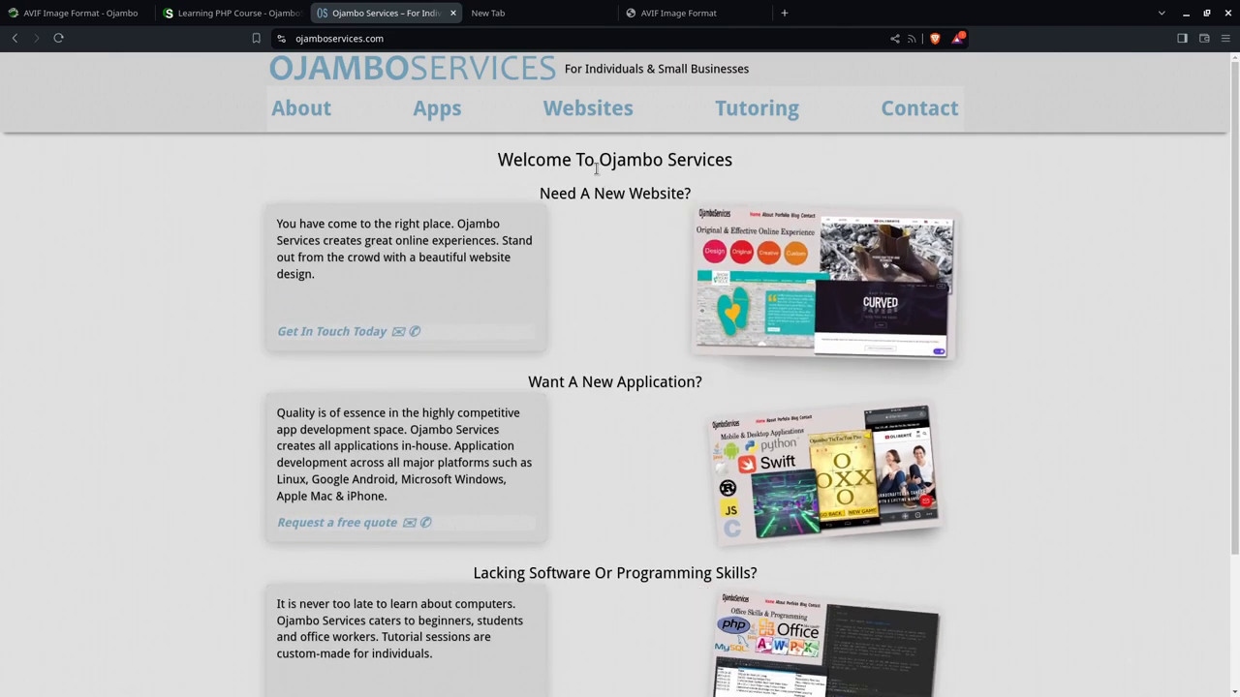